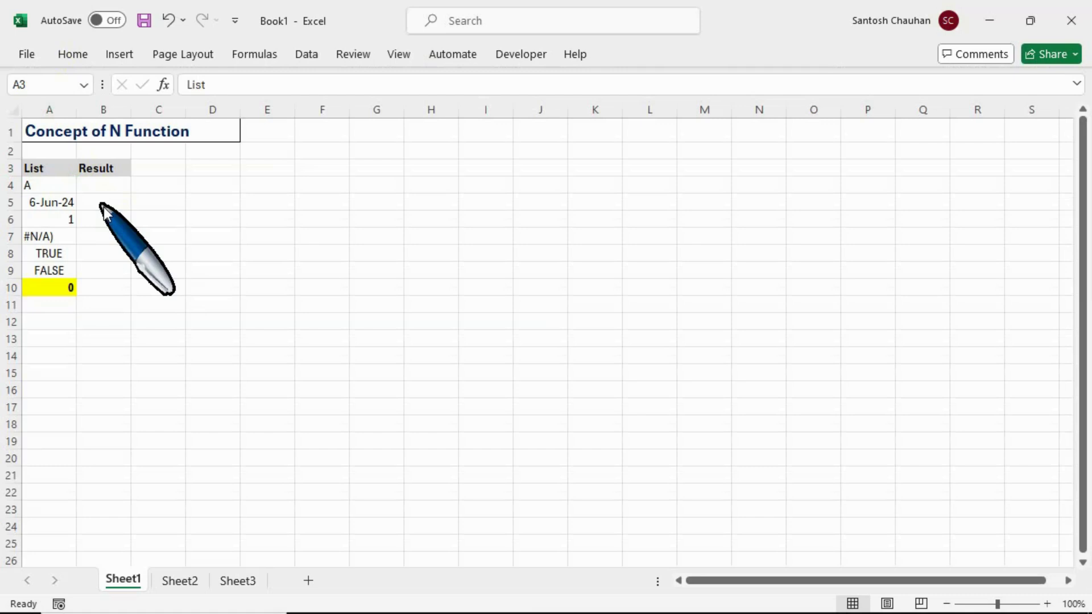
left_click(163, 195)
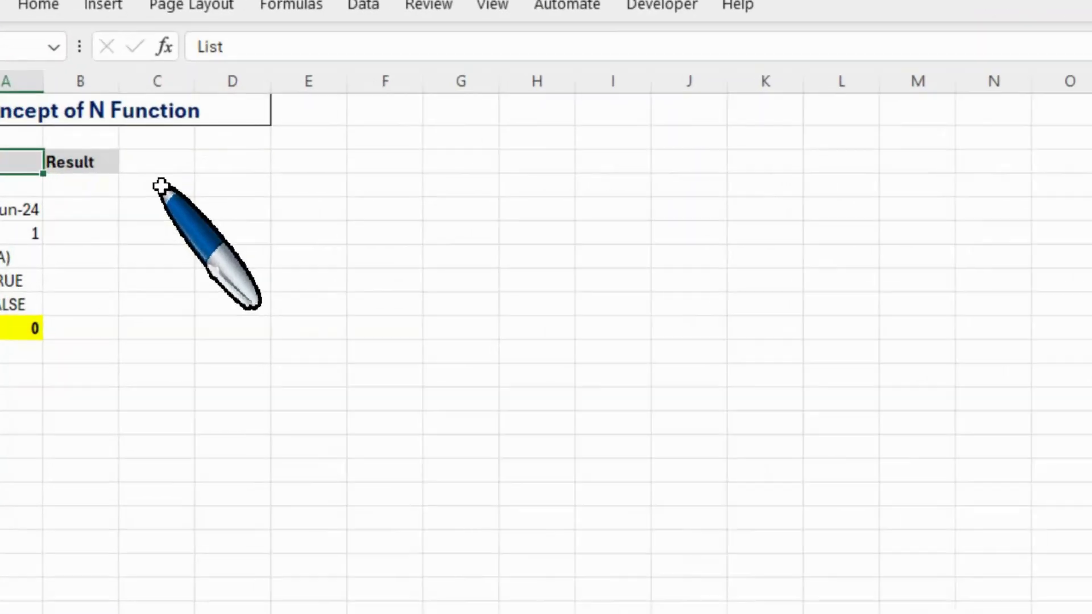
left_click(250, 191)
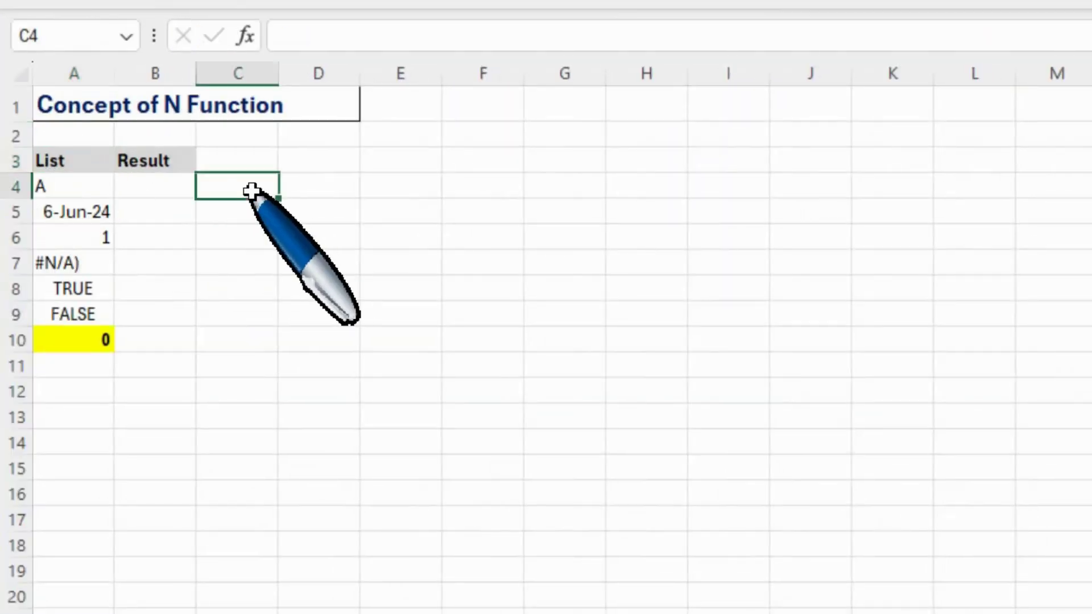
type("=n")
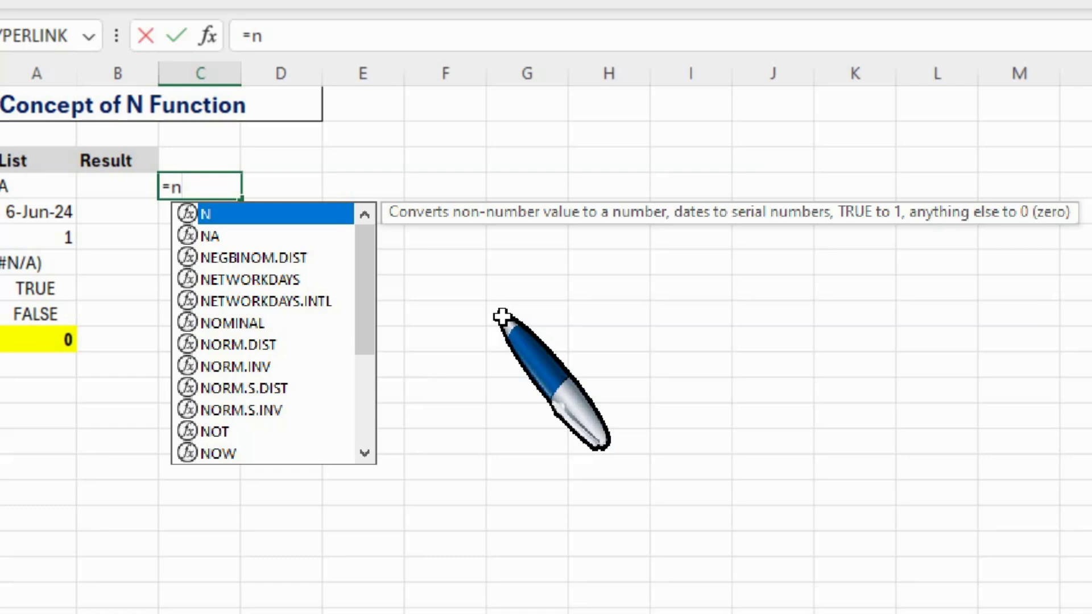
key("Escape")
key("Escape")
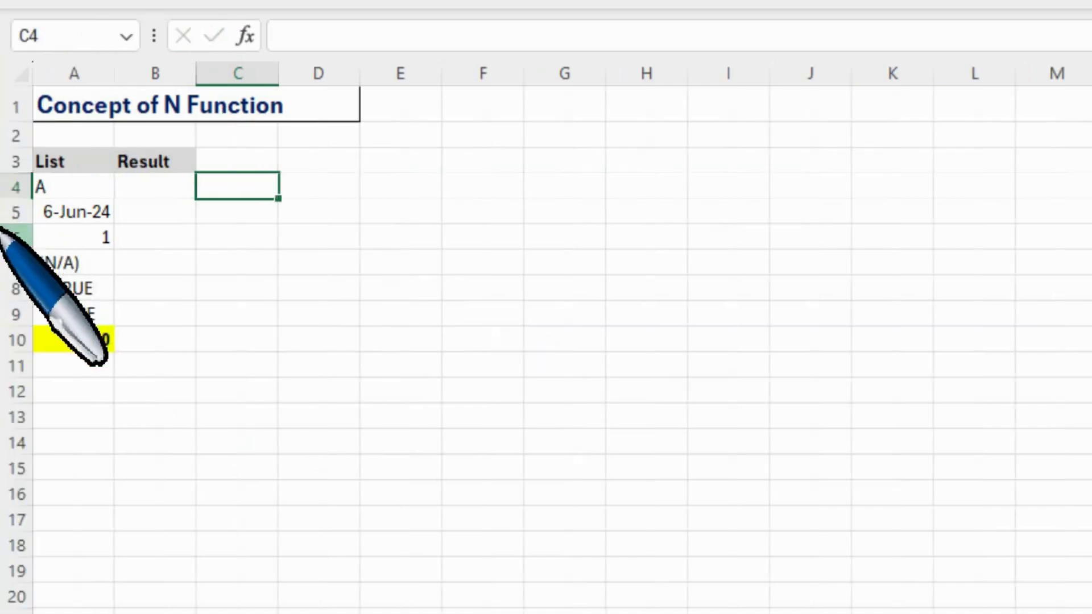
- Enter the formula =N(A4) in B4 to convert the text entry "A"
left_click(169, 180)
type("=")
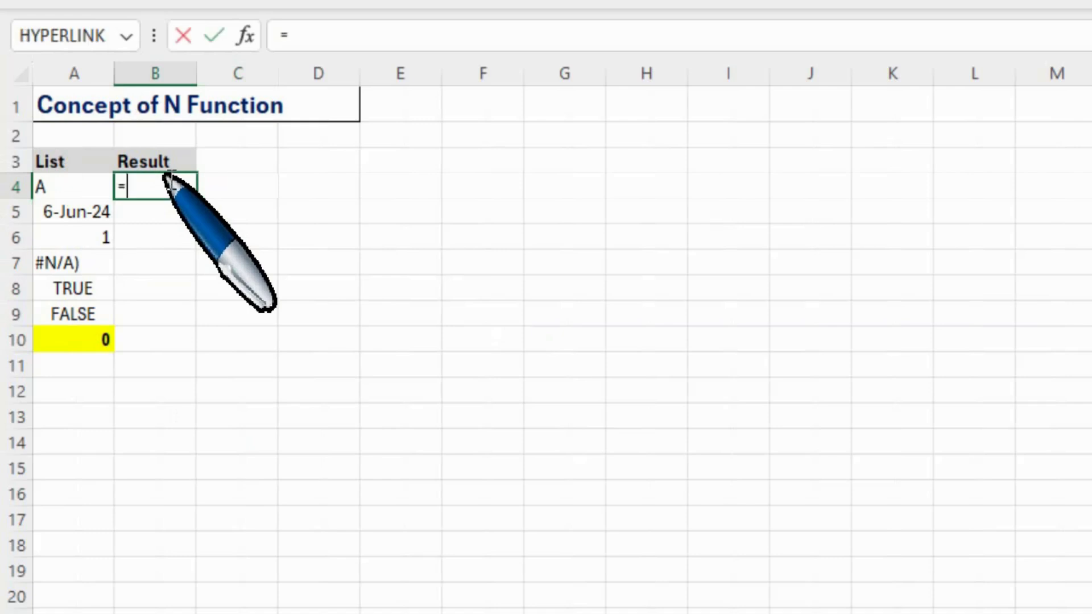
type("n")
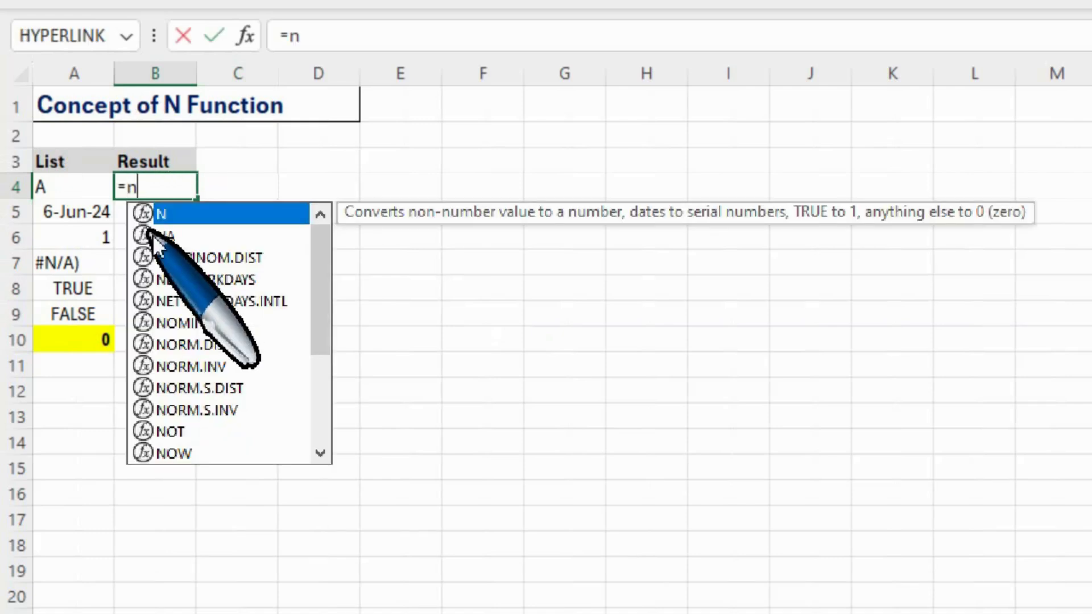
key("Tab")
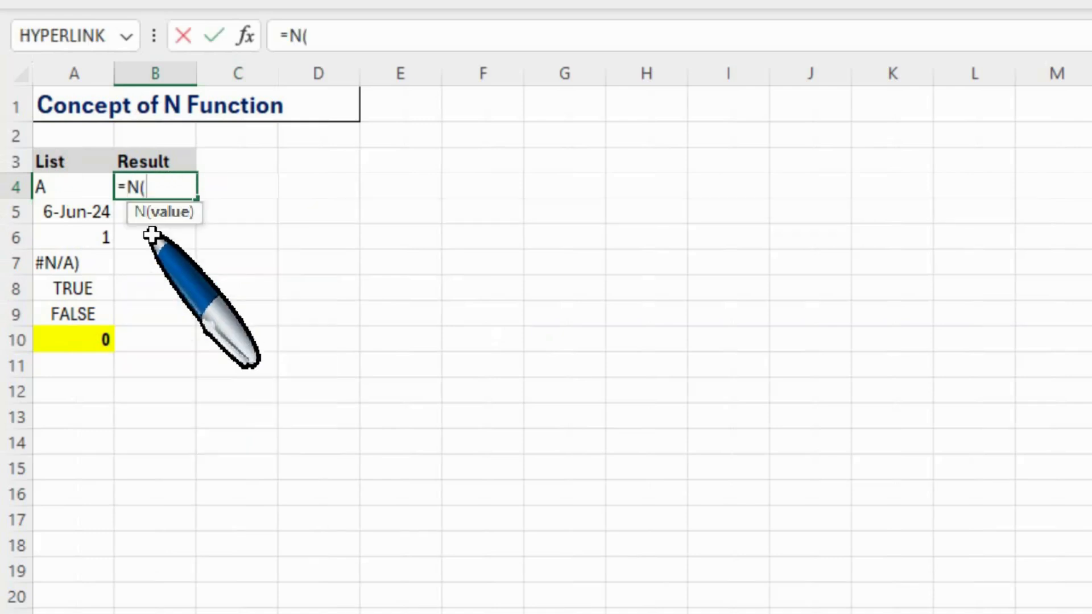
left_click(67, 188)
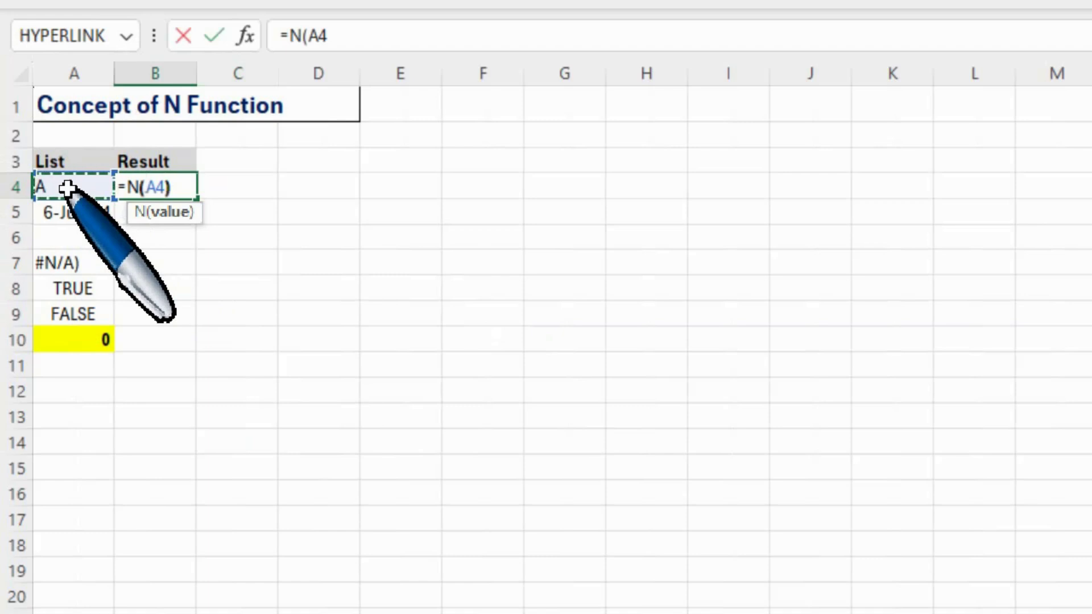
type(")")
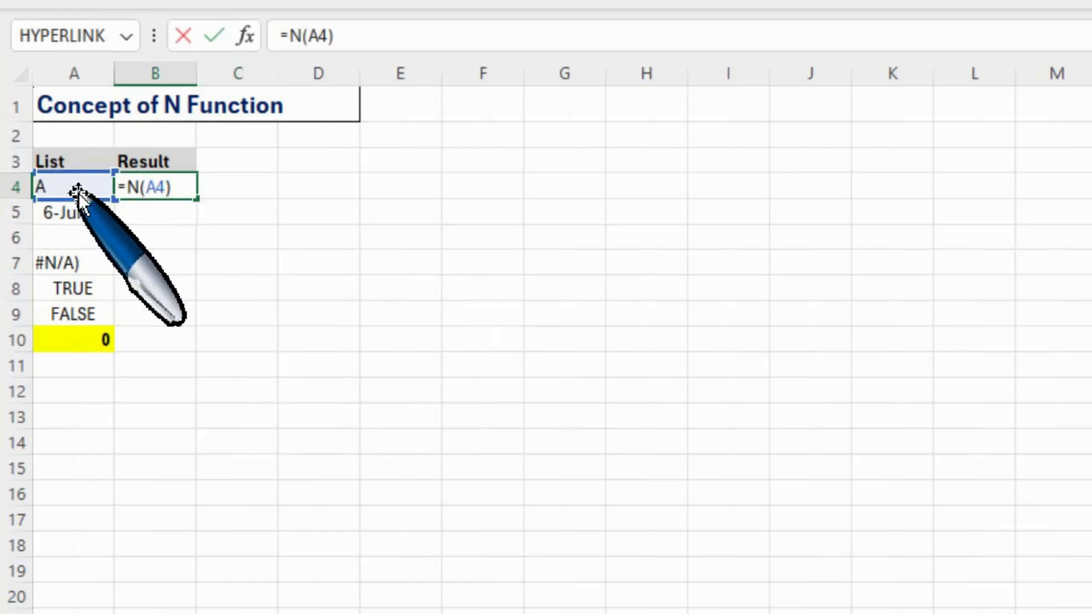
key("Return")
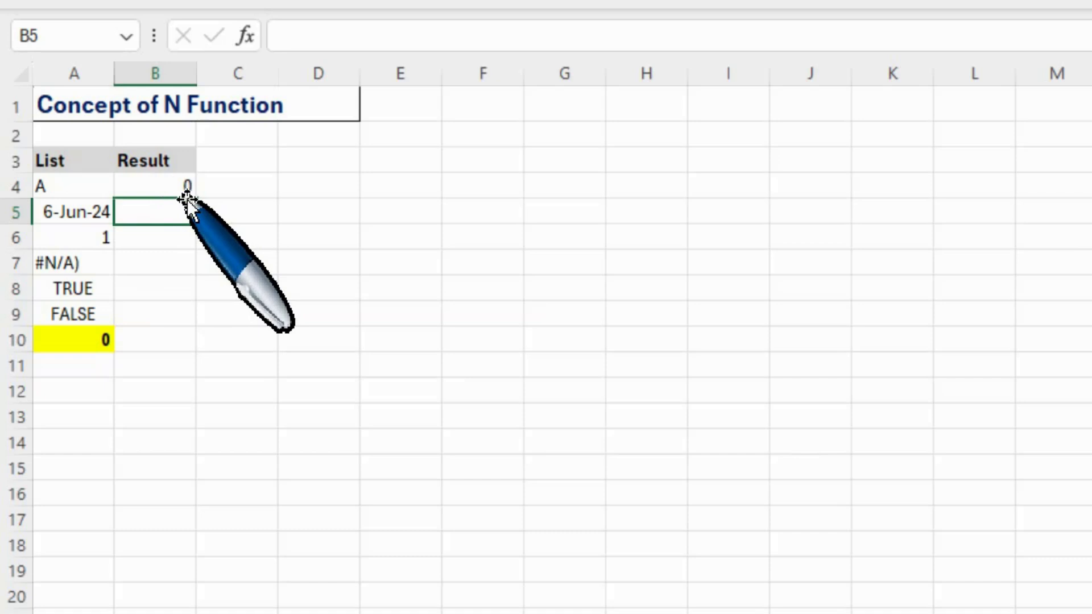
- Enter the formula =N(A5) in B5 to convert the date in the list
type("=n")
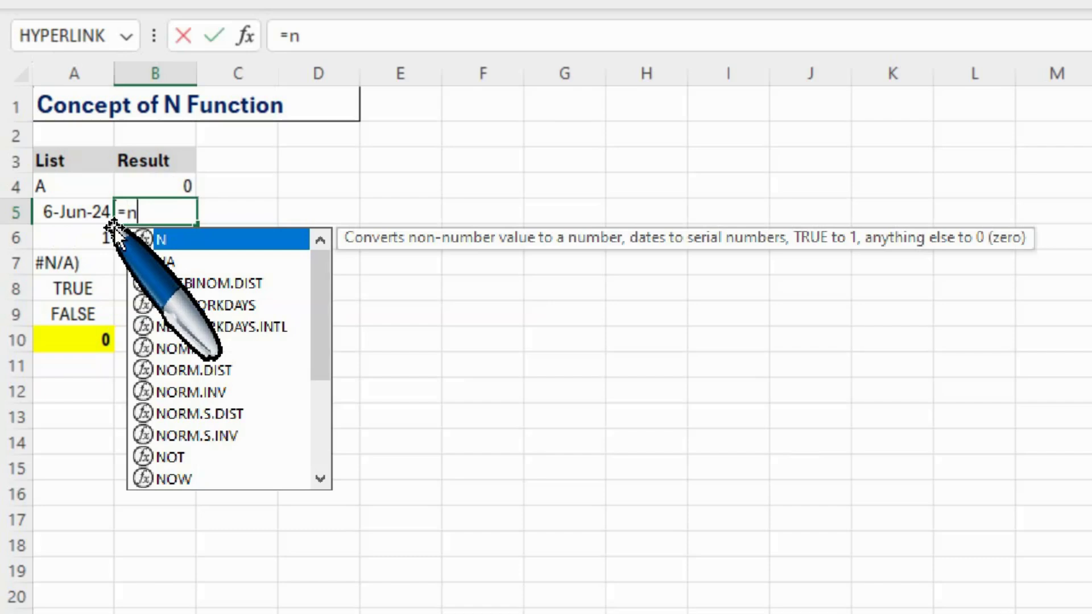
key("Tab")
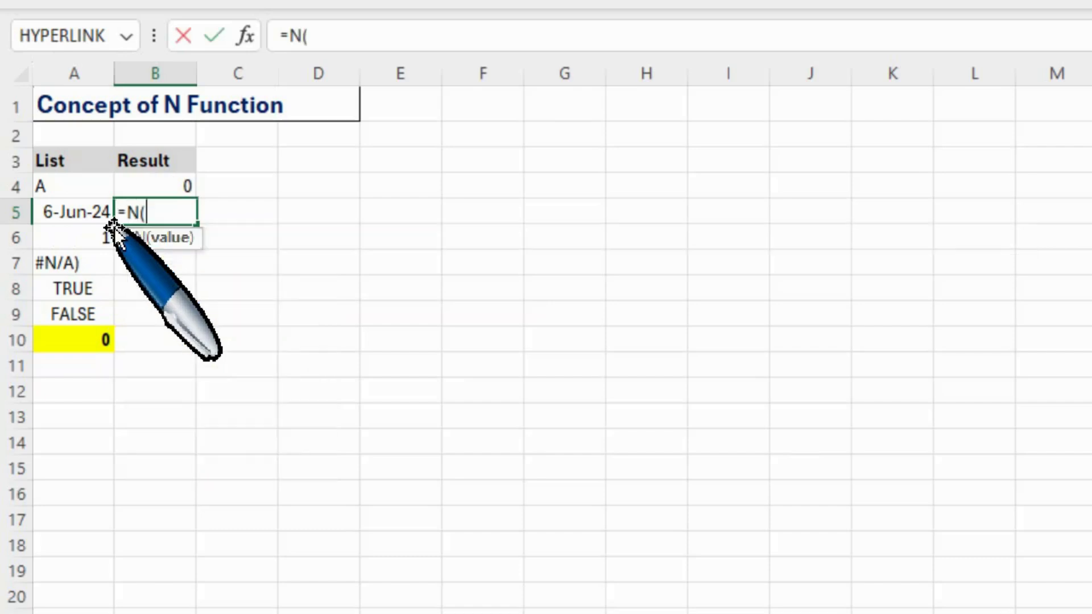
left_click(75, 215)
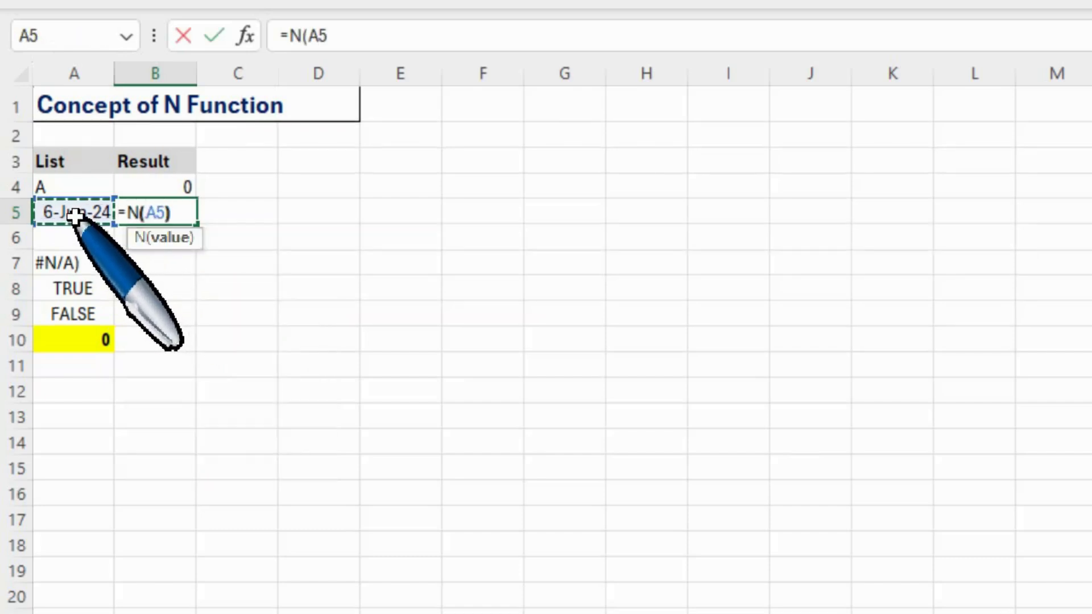
type(")")
key("Return")
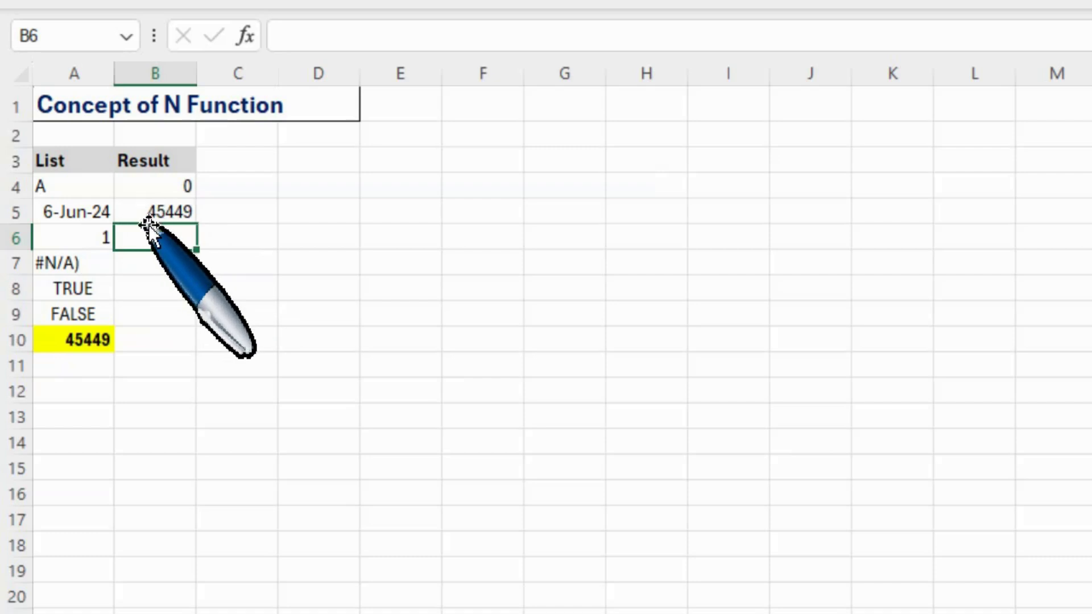
left_click(161, 214)
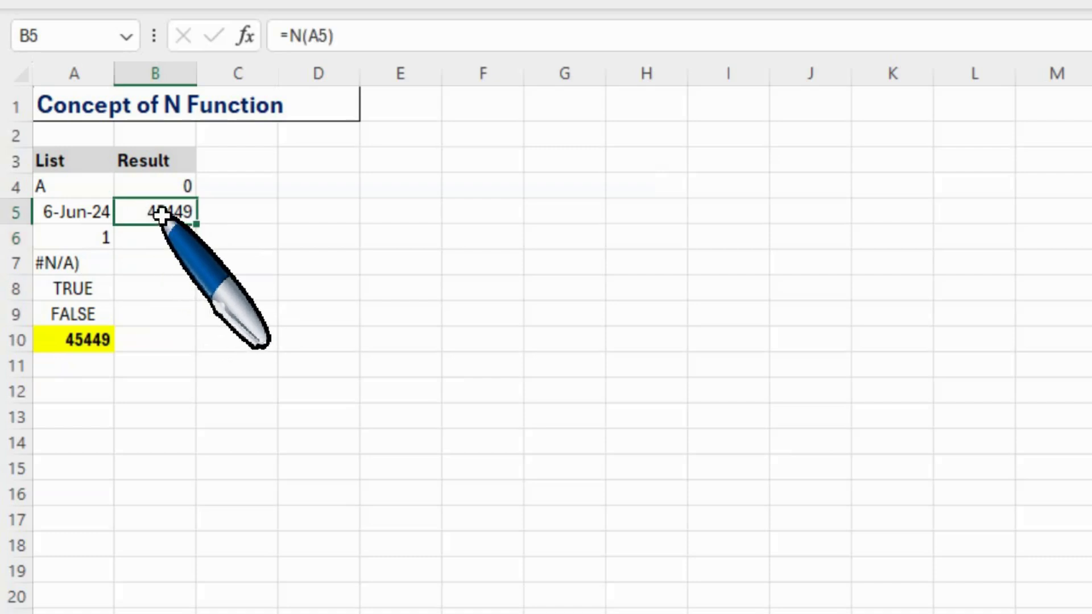
- Enter the formula =N(A6) in B6 to evaluate the number in the list
key("Down")
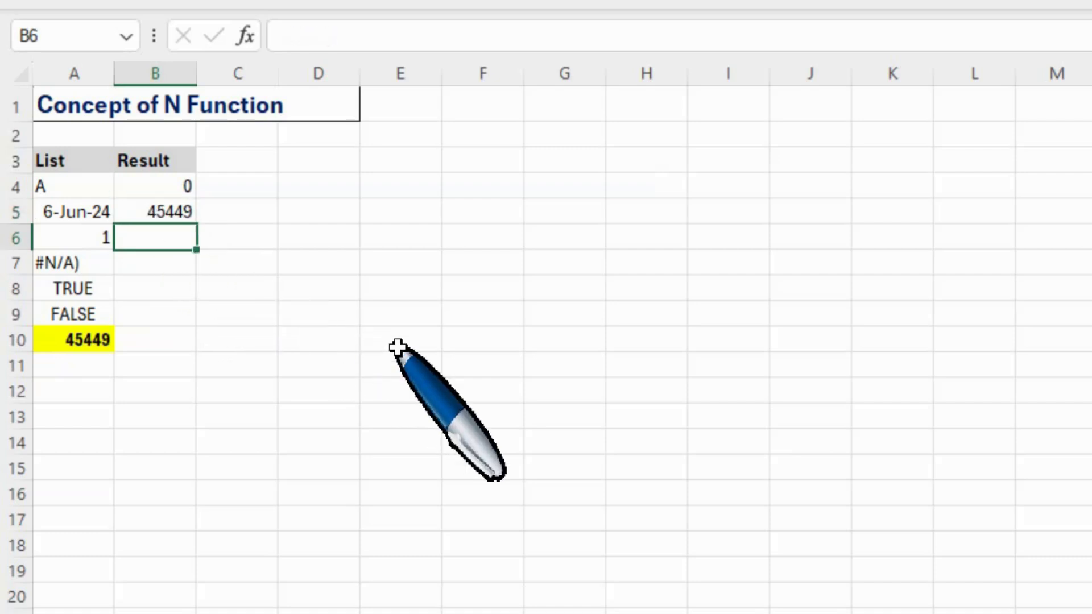
type("=n")
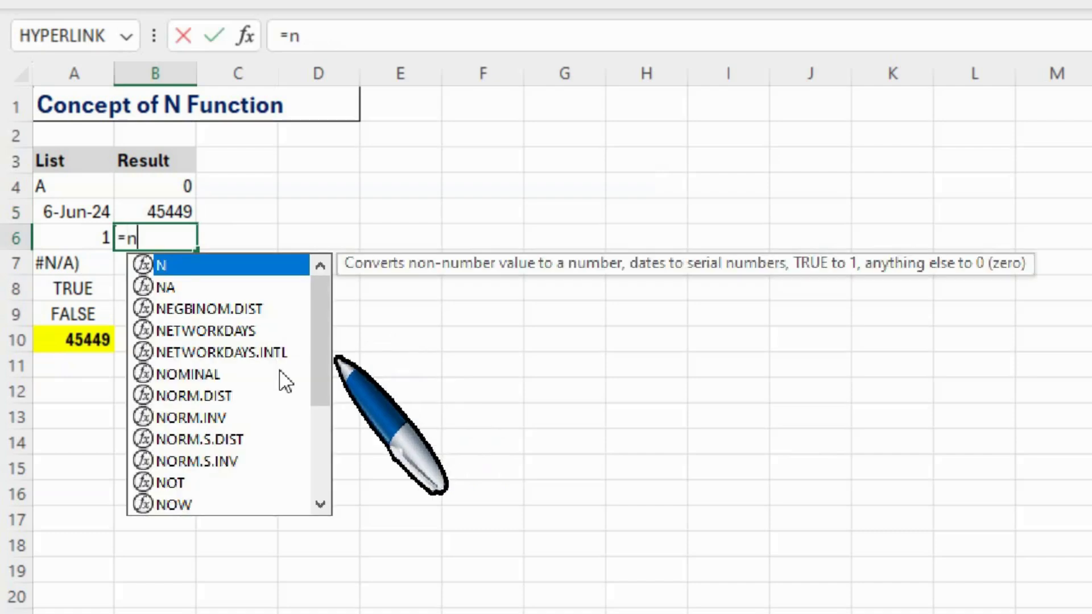
double_click(174, 268)
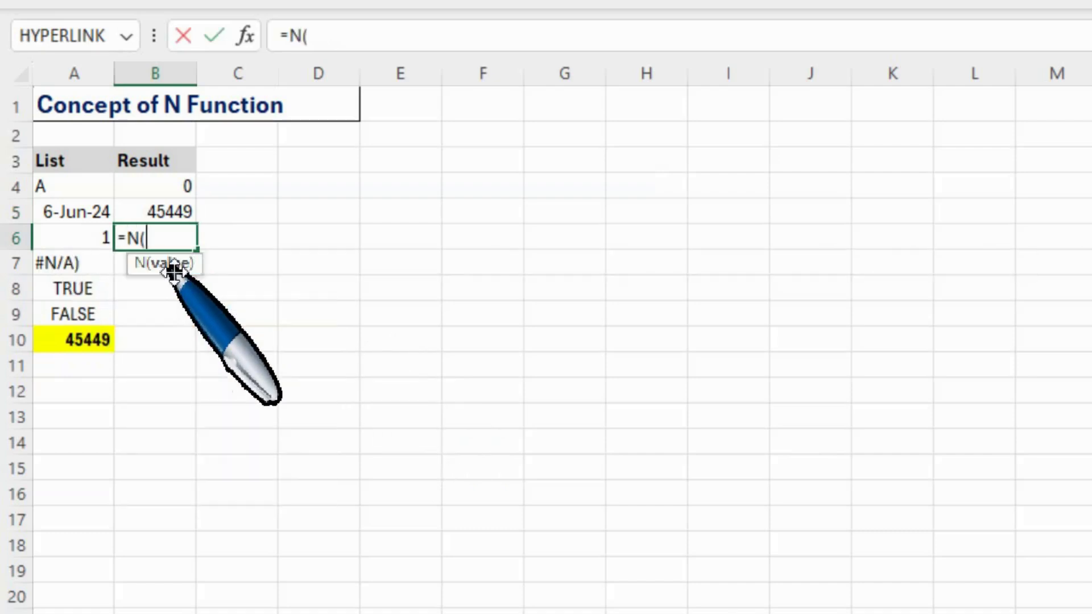
left_click(98, 231)
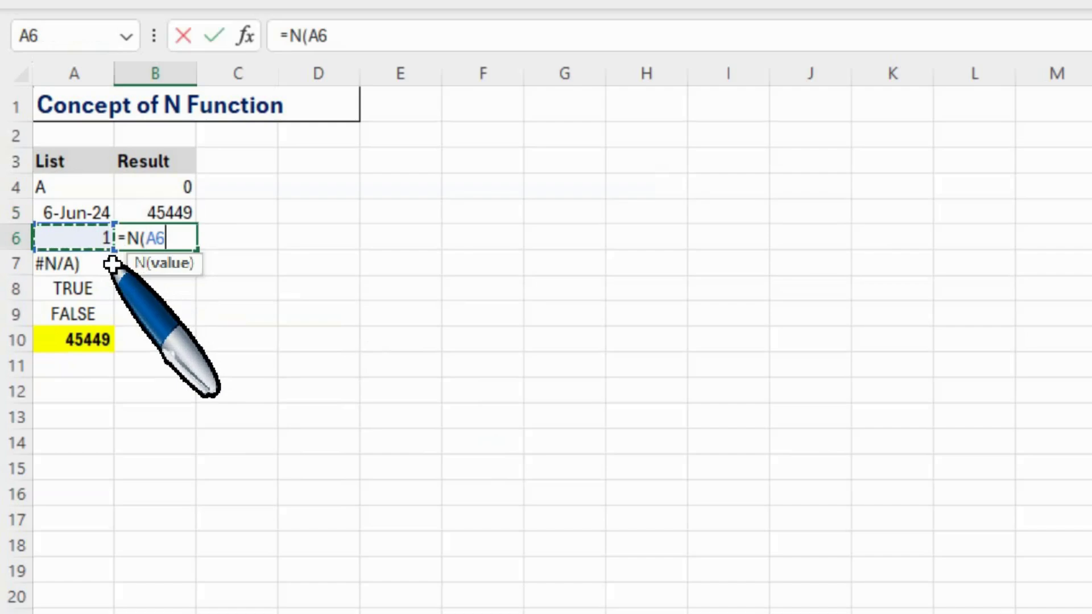
type(")")
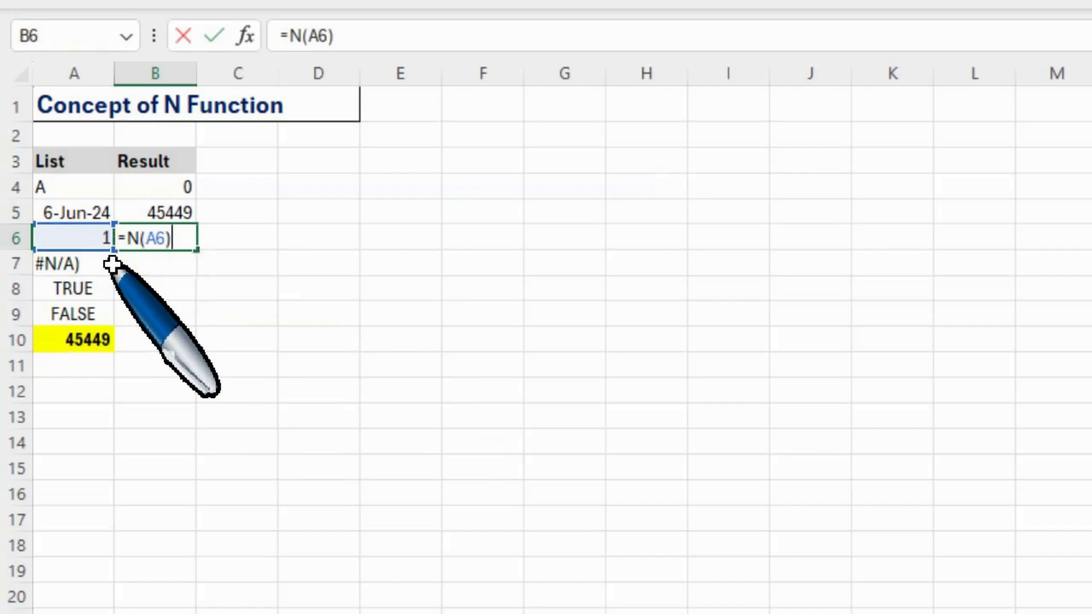
key("Return")
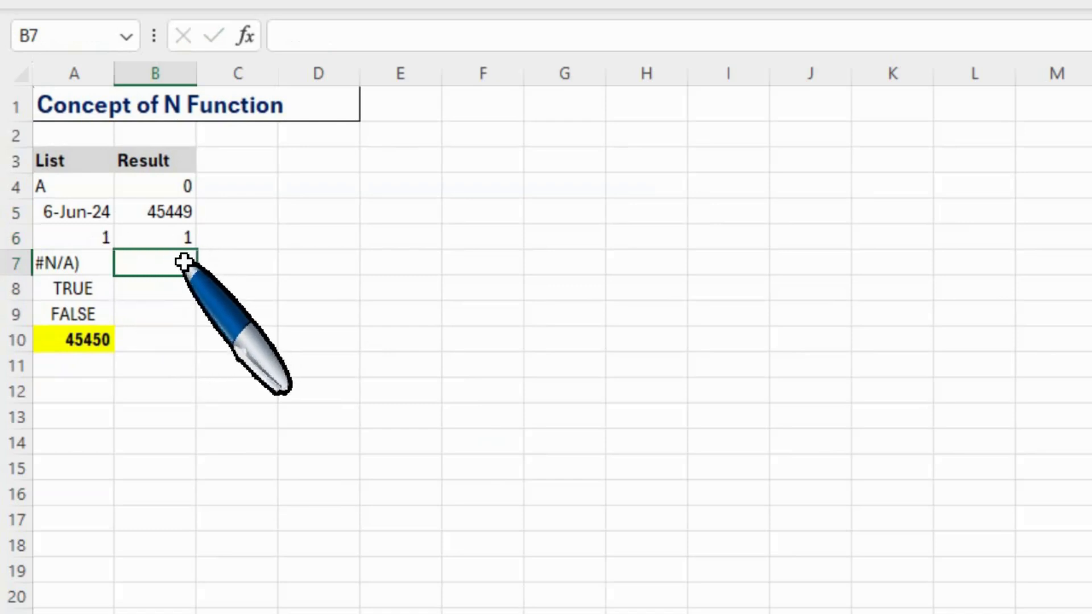
- Change the number in A6 to 10 to test the N formula beside it
key("Up")
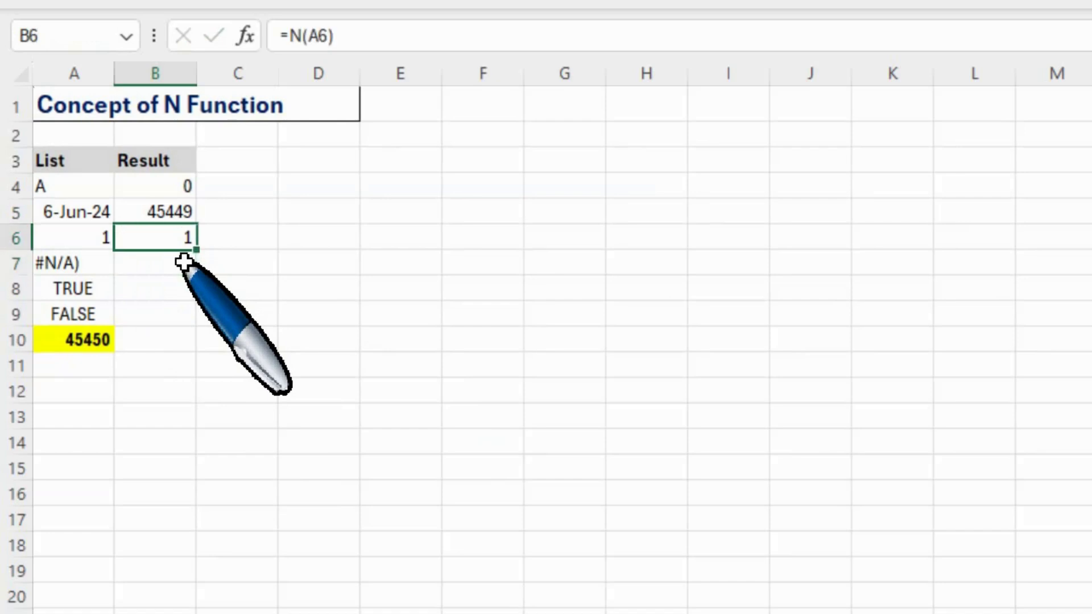
key("Left")
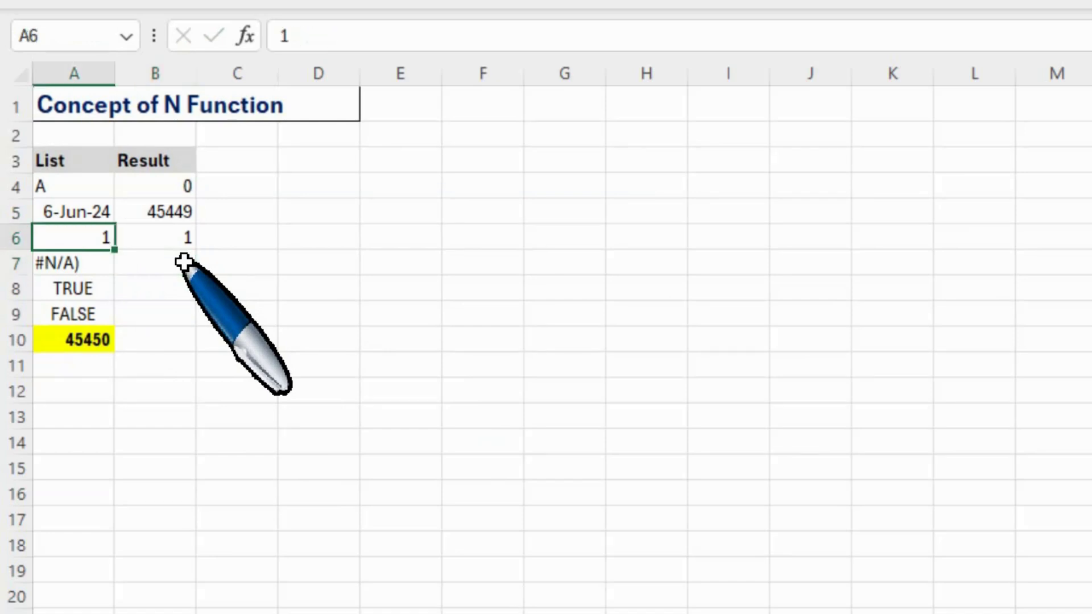
key("F2")
type("0")
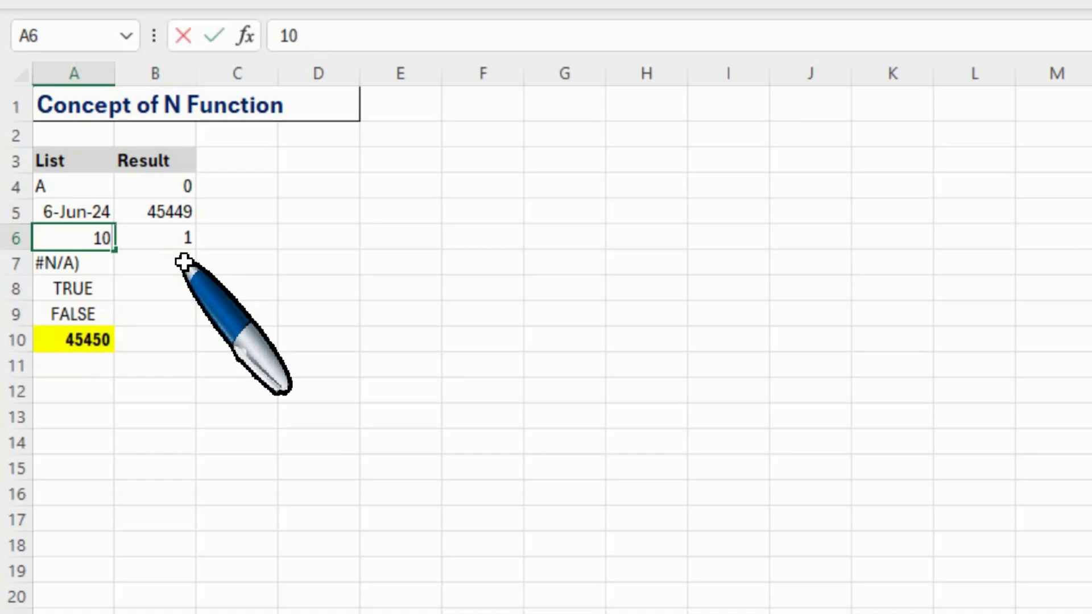
key("Return")
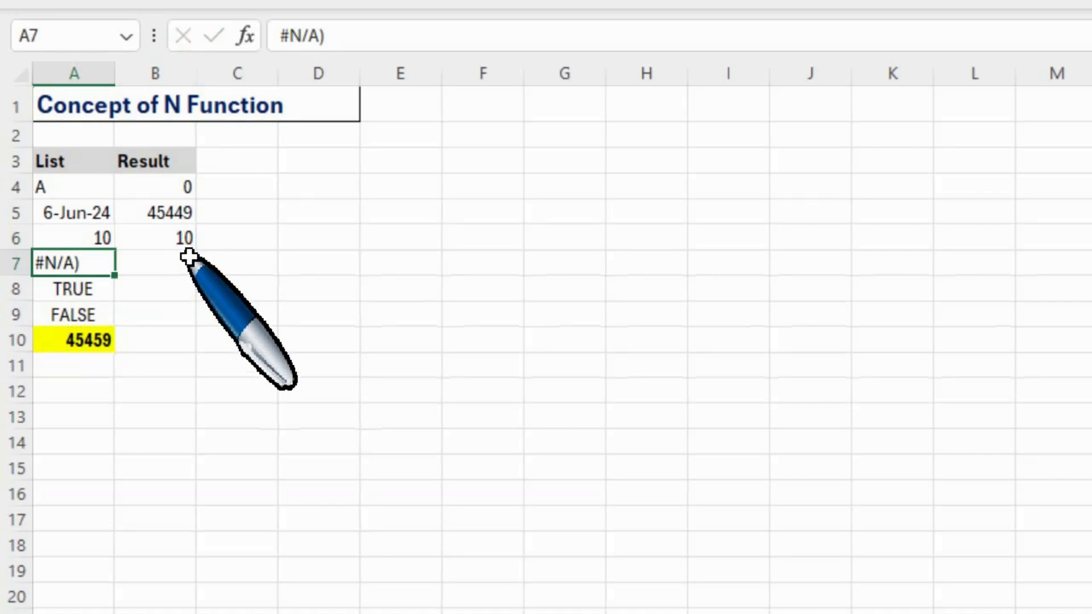
- Replace the number in A6 with 40 as another test of the N formula
left_click(84, 239)
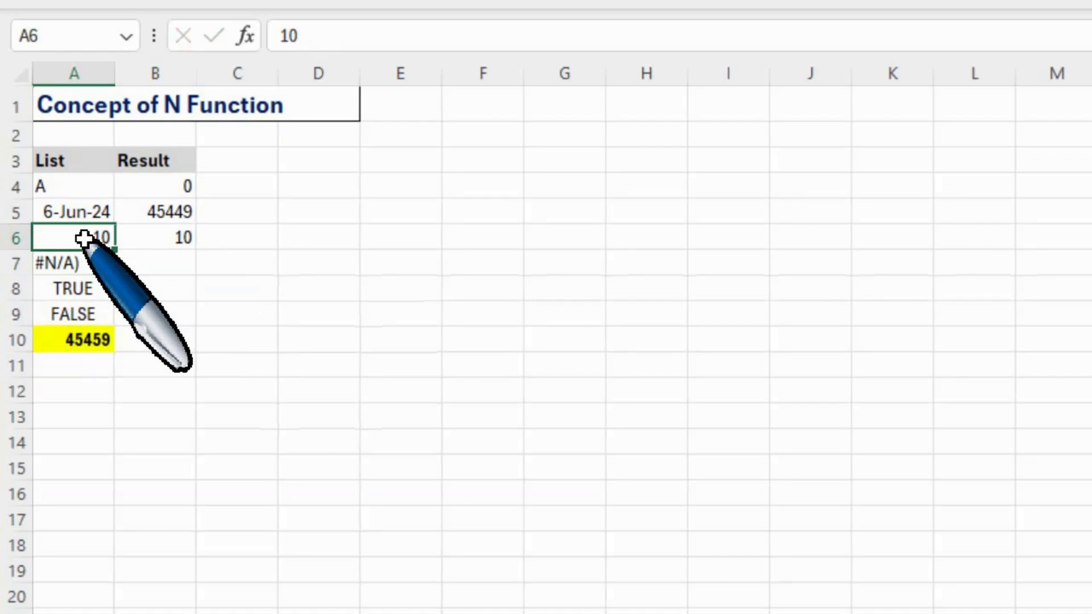
type("40")
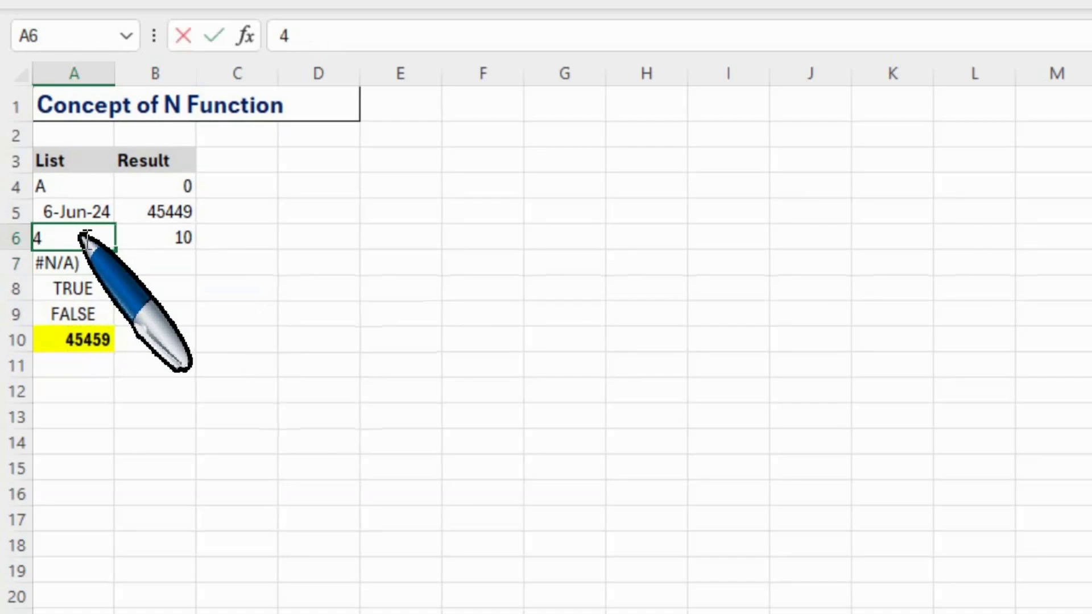
key("Return")
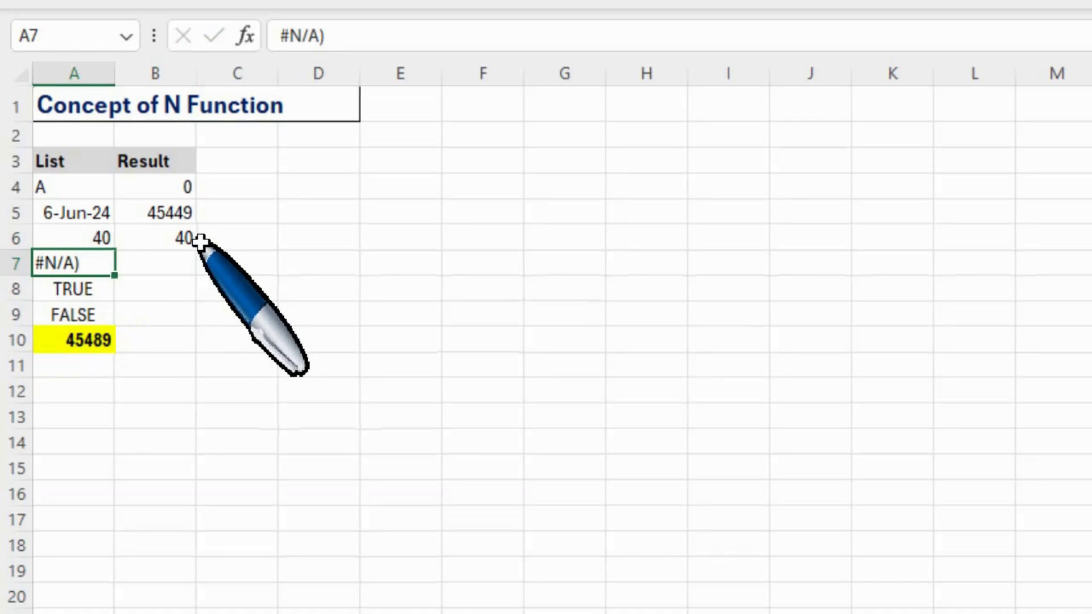
- Set the number in A6 back to 1
left_click(102, 245)
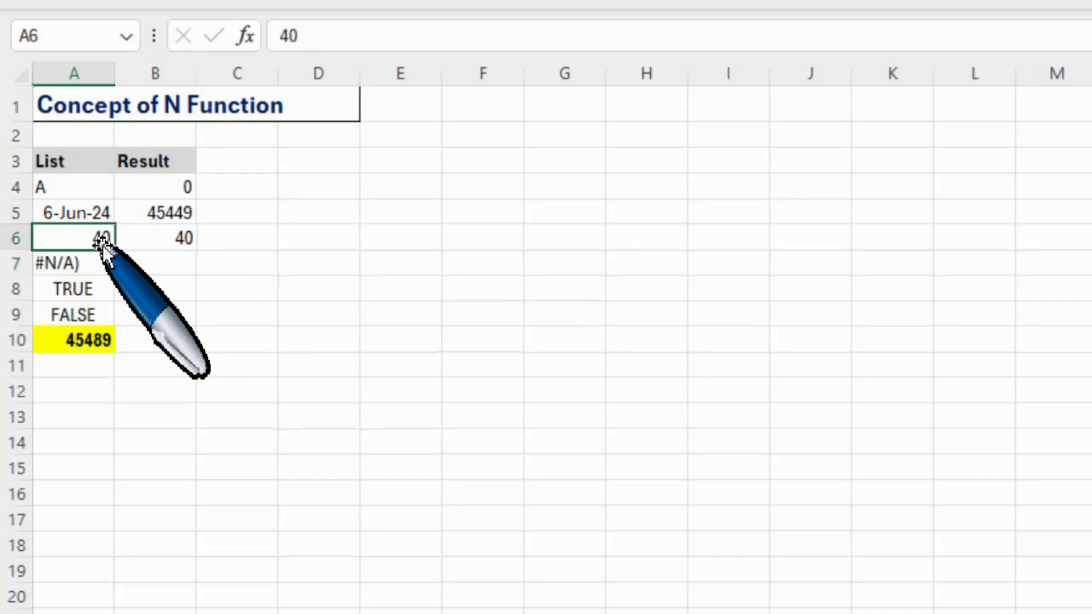
type("1")
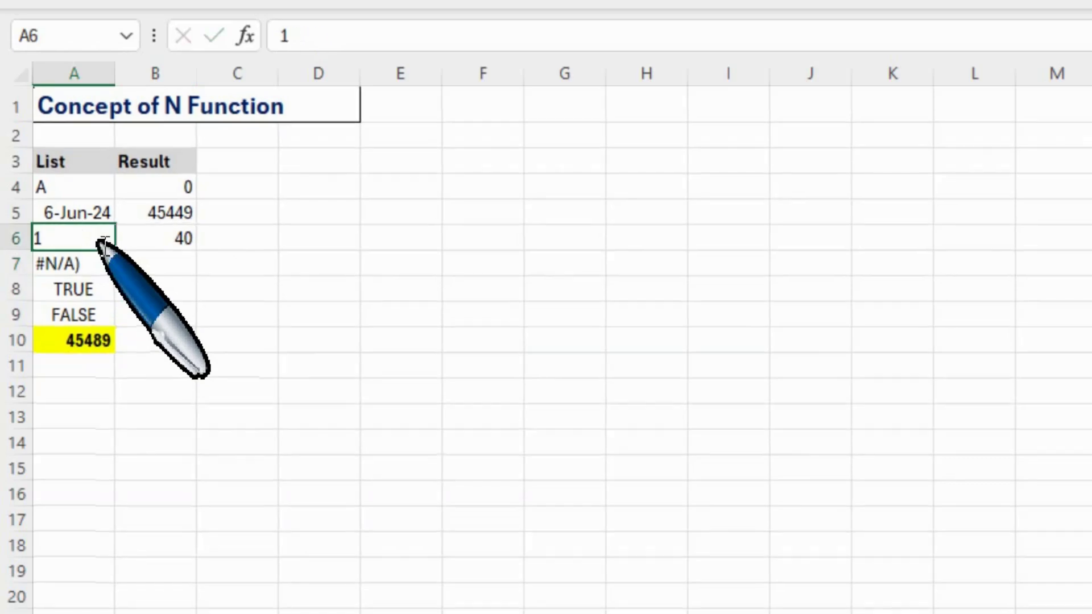
key("Return")
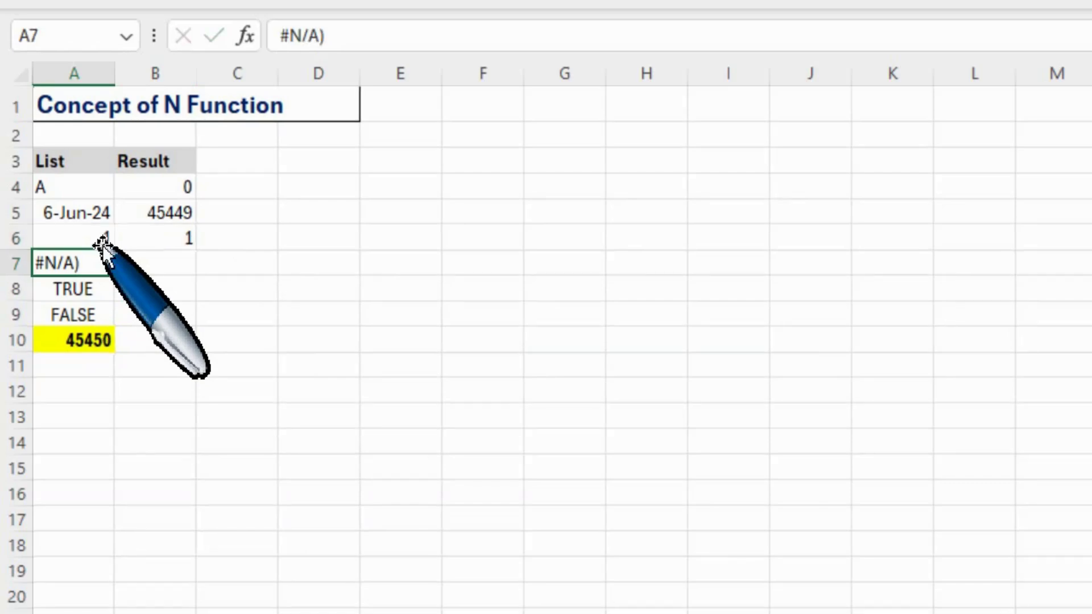
- Enter the formula =N(A7) in B7 to convert the "#N/A)" entry
left_click(162, 265)
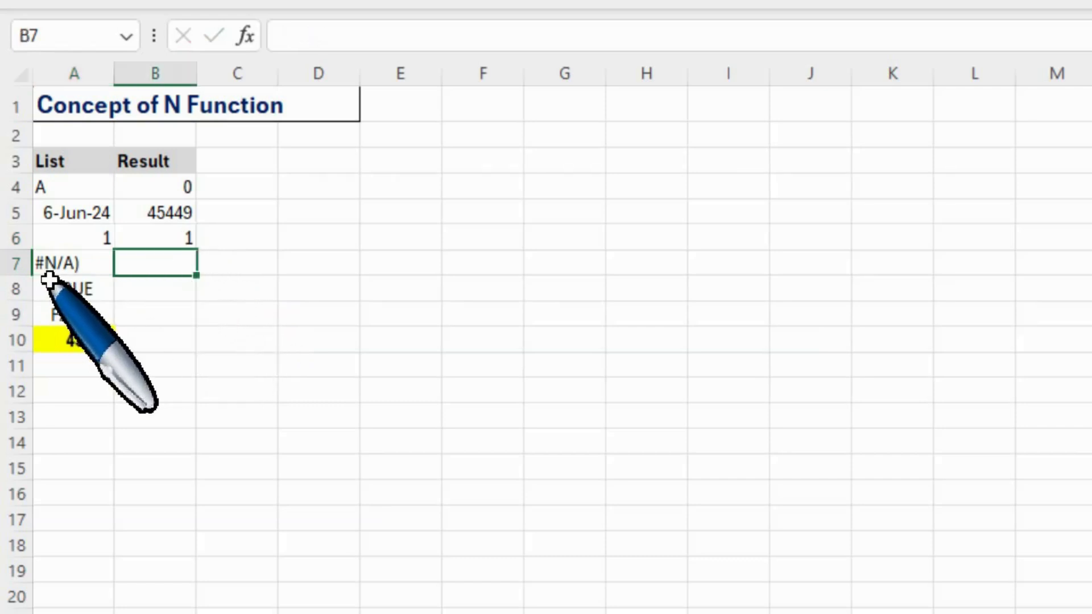
type("=n")
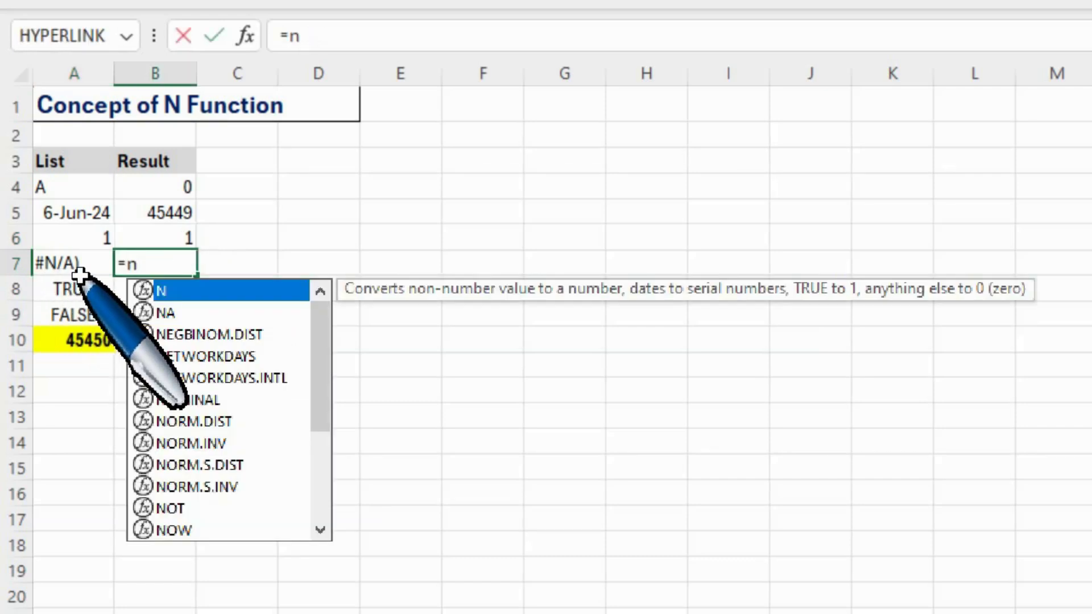
key("Tab")
left_click(78, 263)
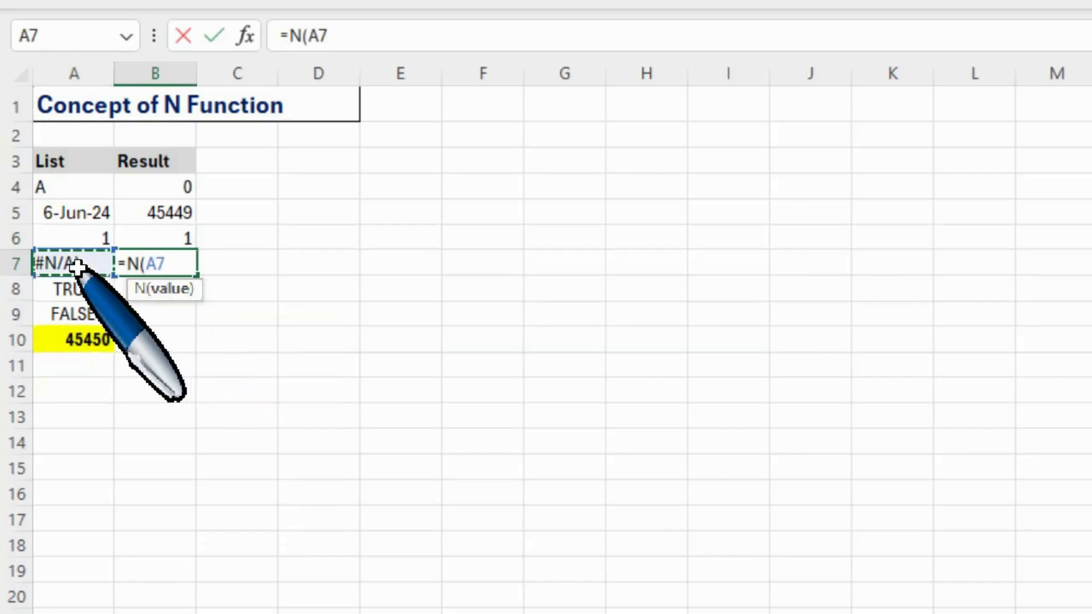
type(")")
key("Return")
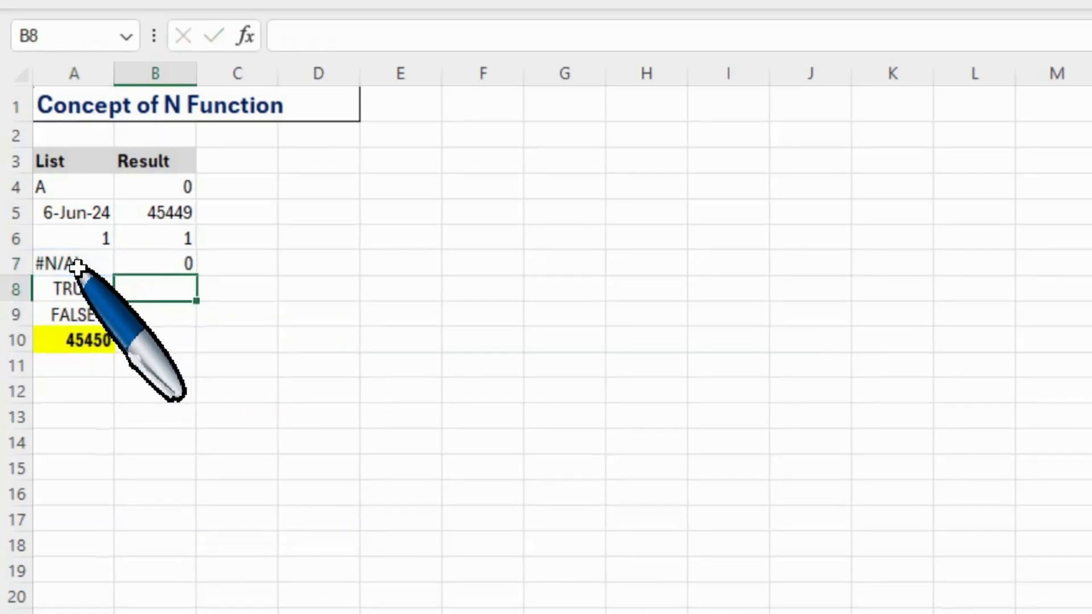
- Enter the formula =N(A8) in B8 to convert the TRUE entry
left_click(183, 266)
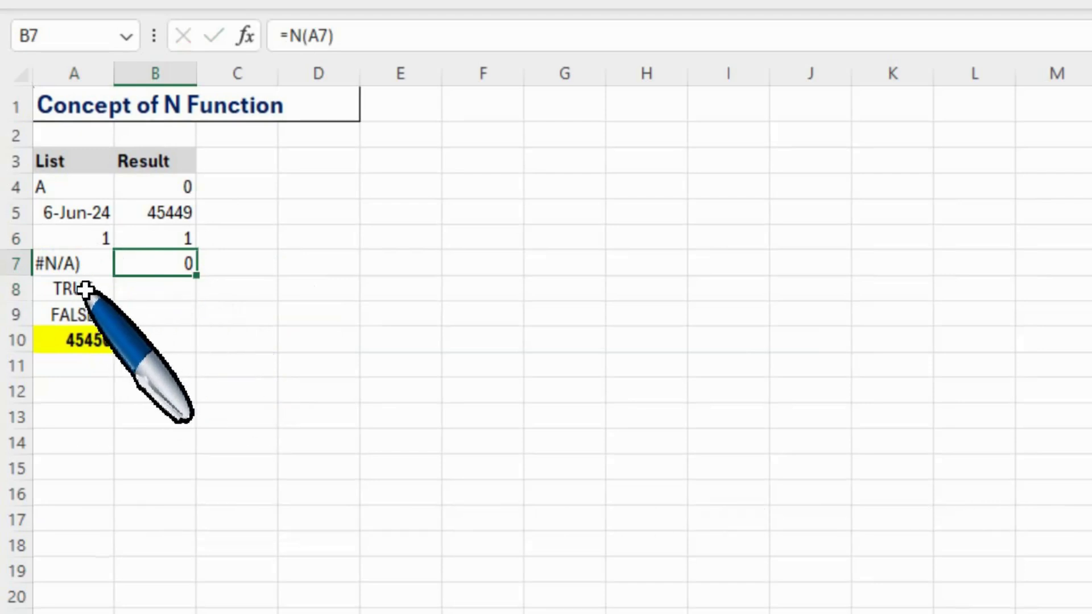
left_click(135, 292)
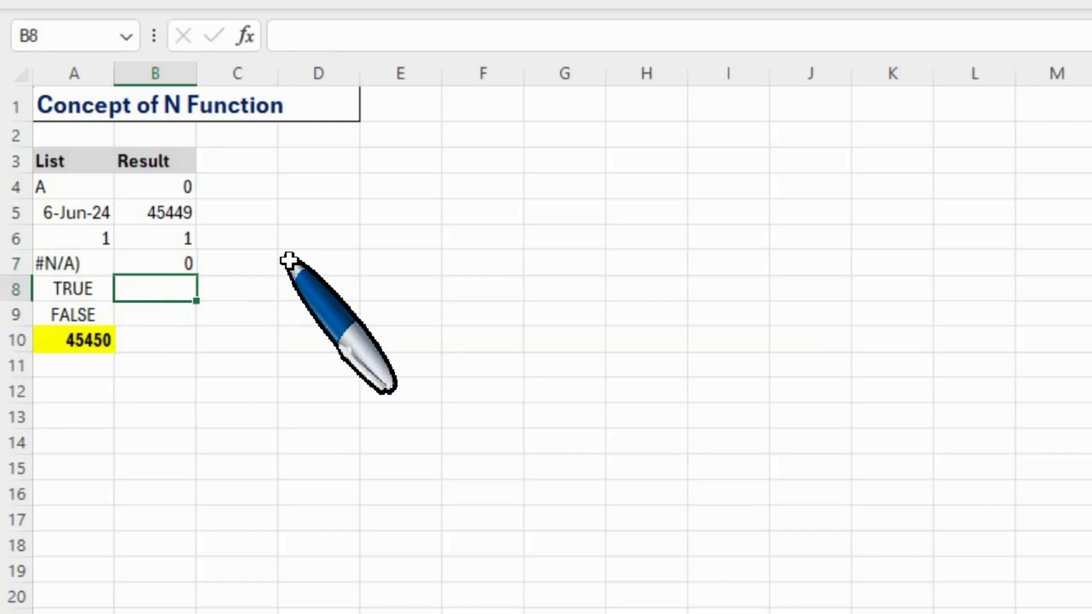
type("=n")
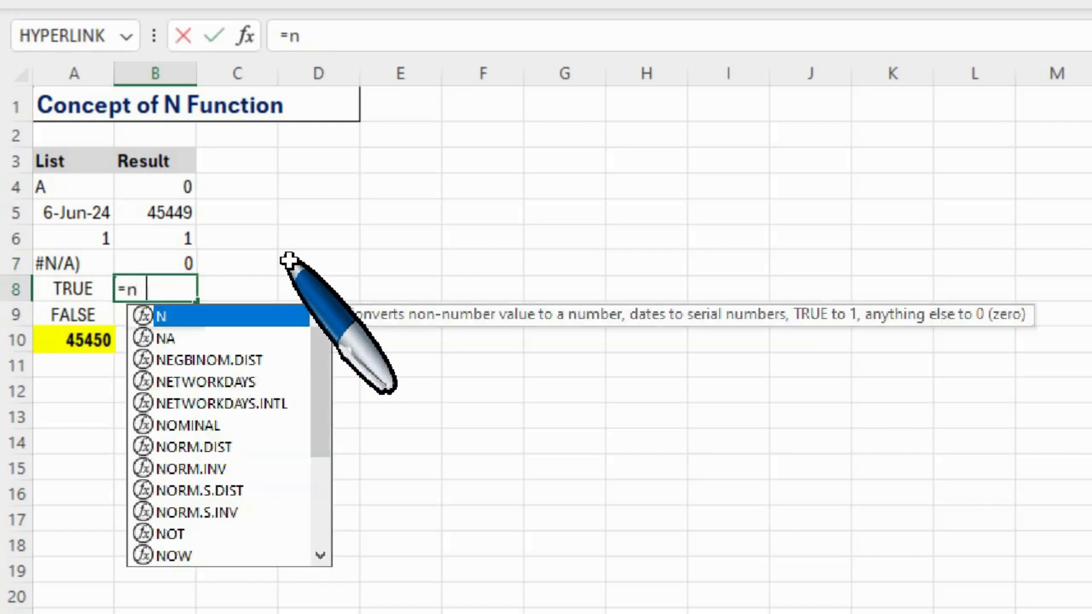
key("Tab")
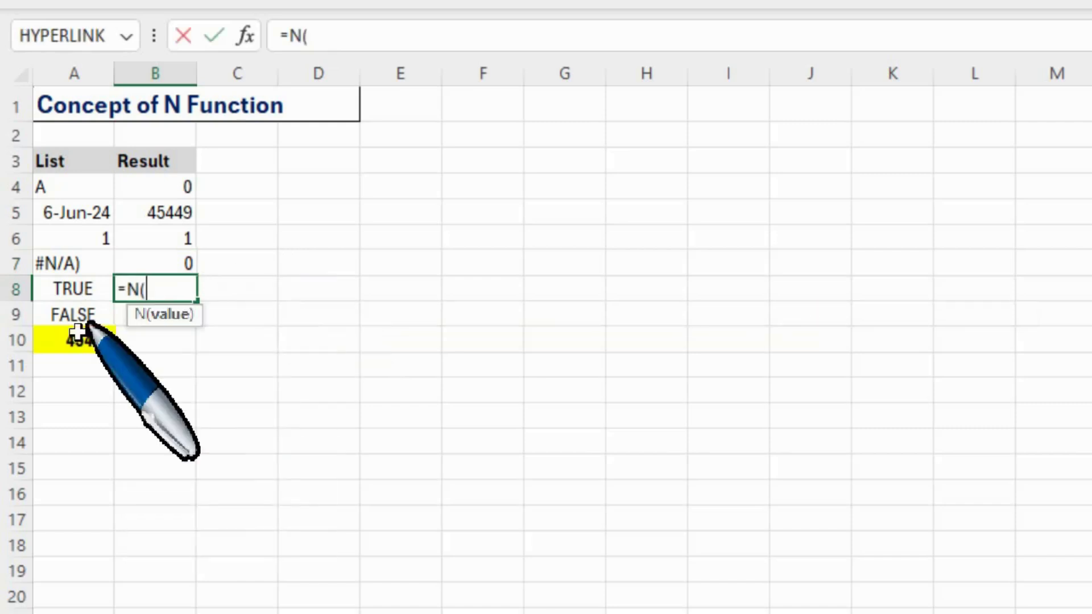
left_click(67, 287)
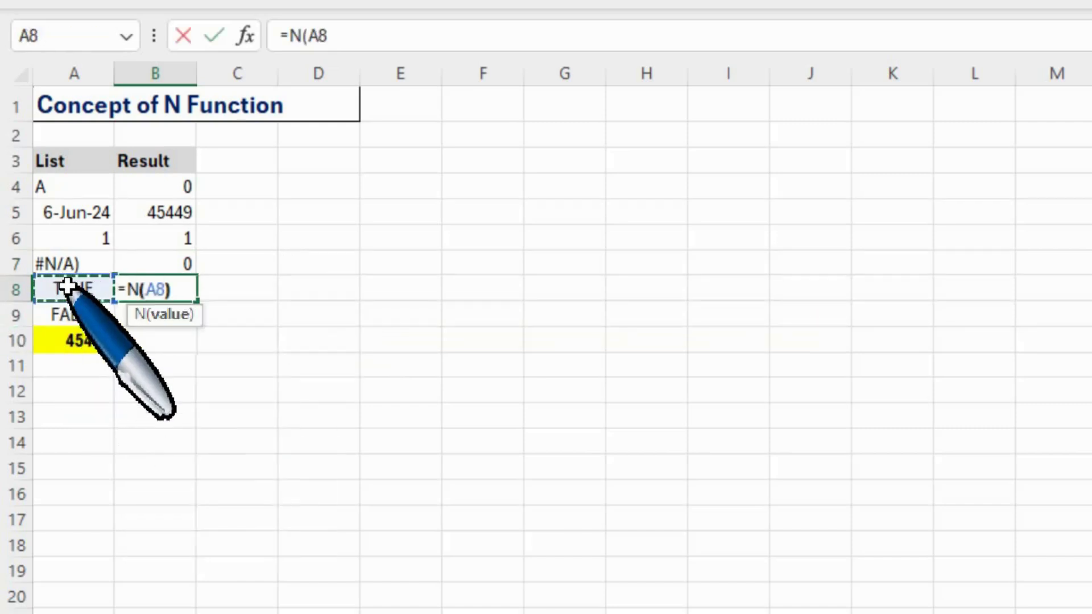
type(")")
key("Return")
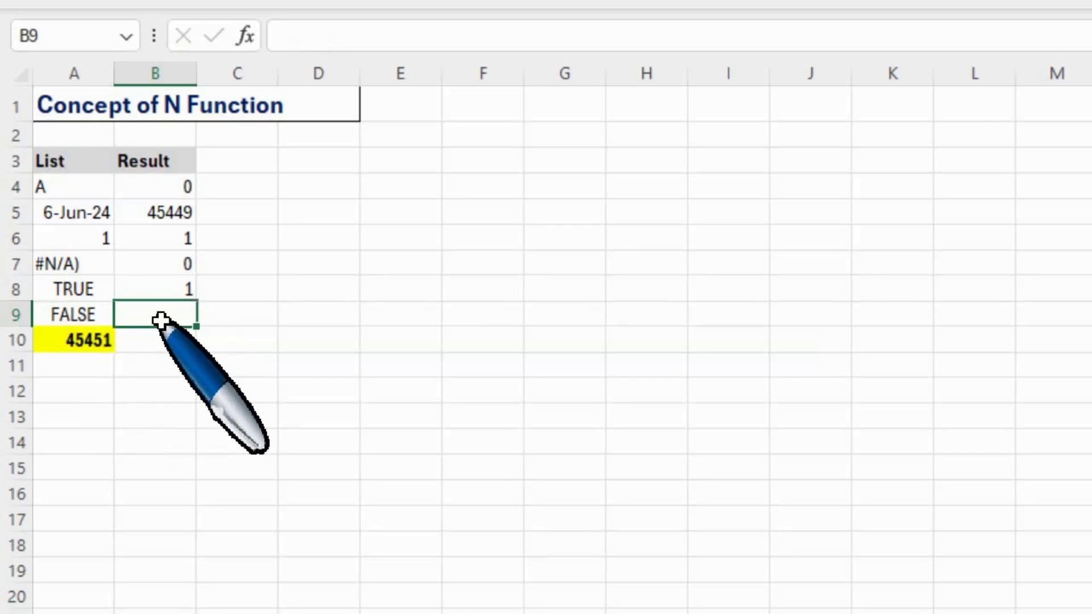
- Enter the formula =N(A9) in B9 to convert the FALSE entry
type("=n")
key("Tab")
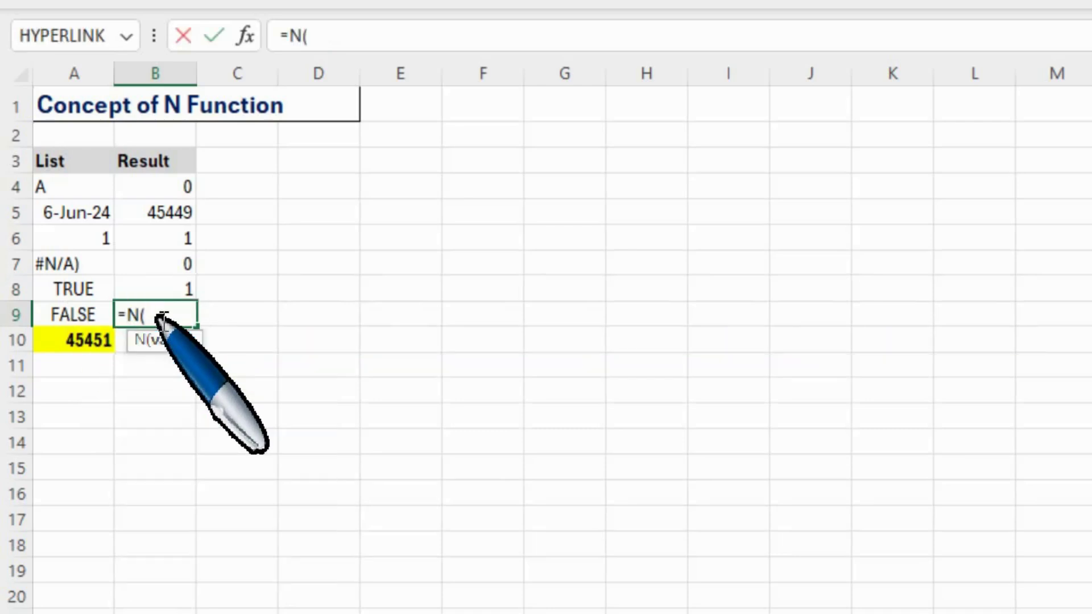
left_click(72, 315)
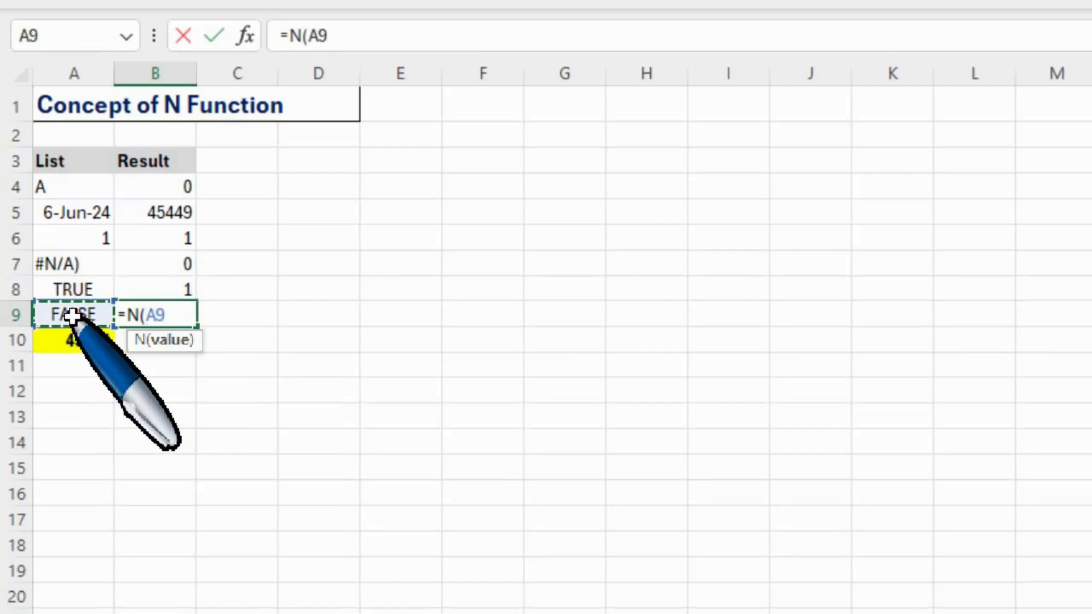
type(")")
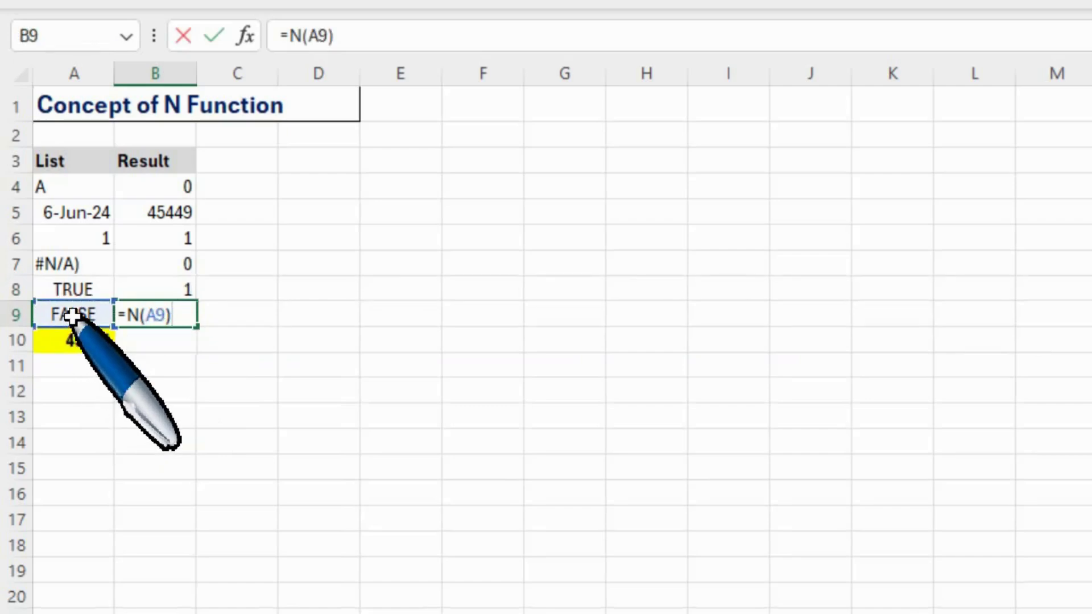
key("Return")
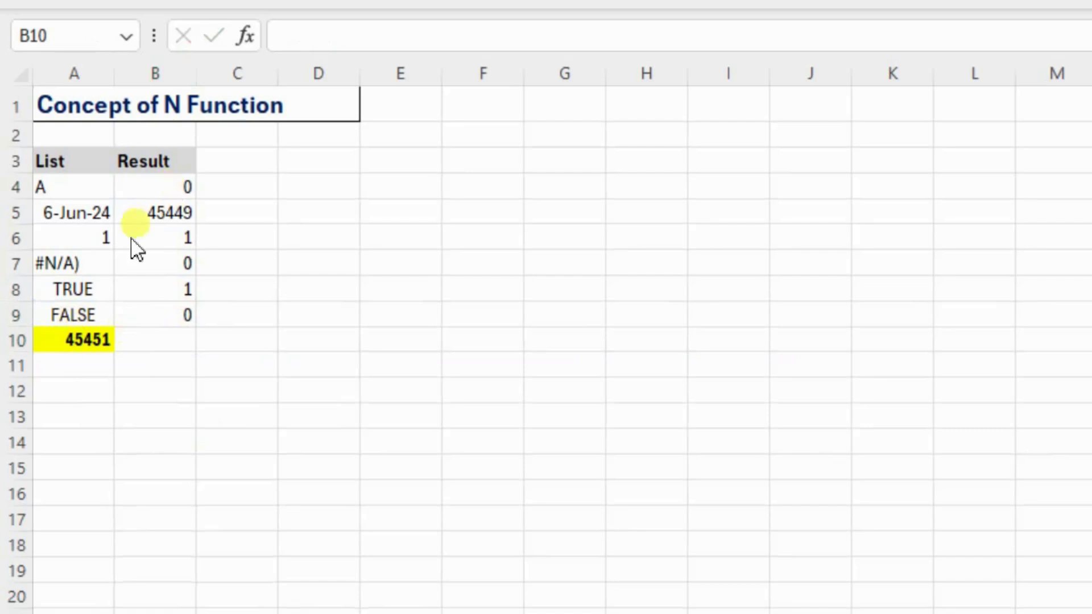
- Examine which cells the total formula in A10 adds up
left_click(90, 345)
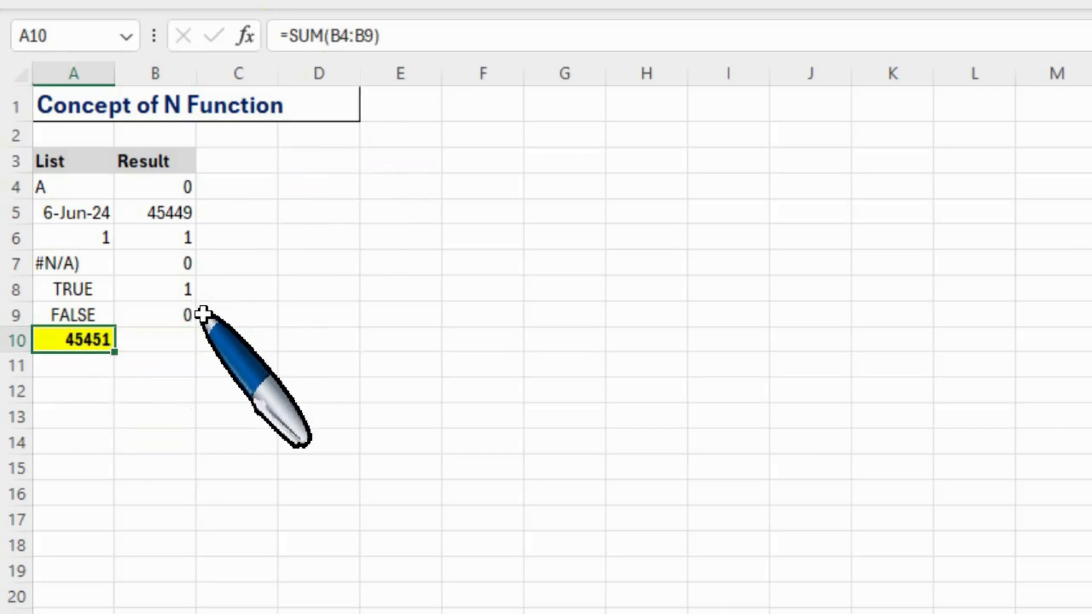
key("F2")
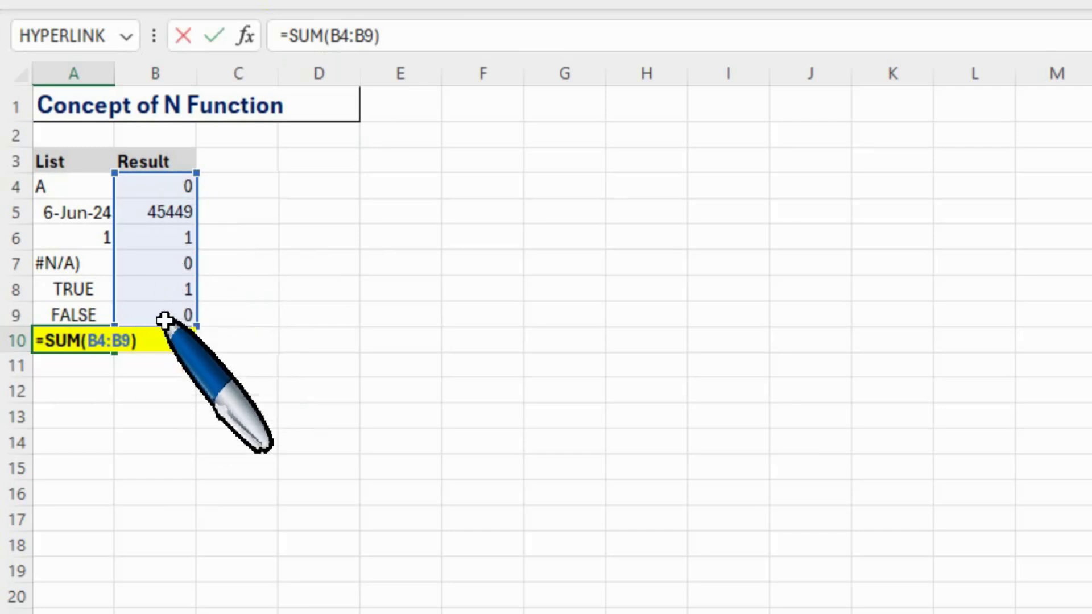
key("ctrl+Return")
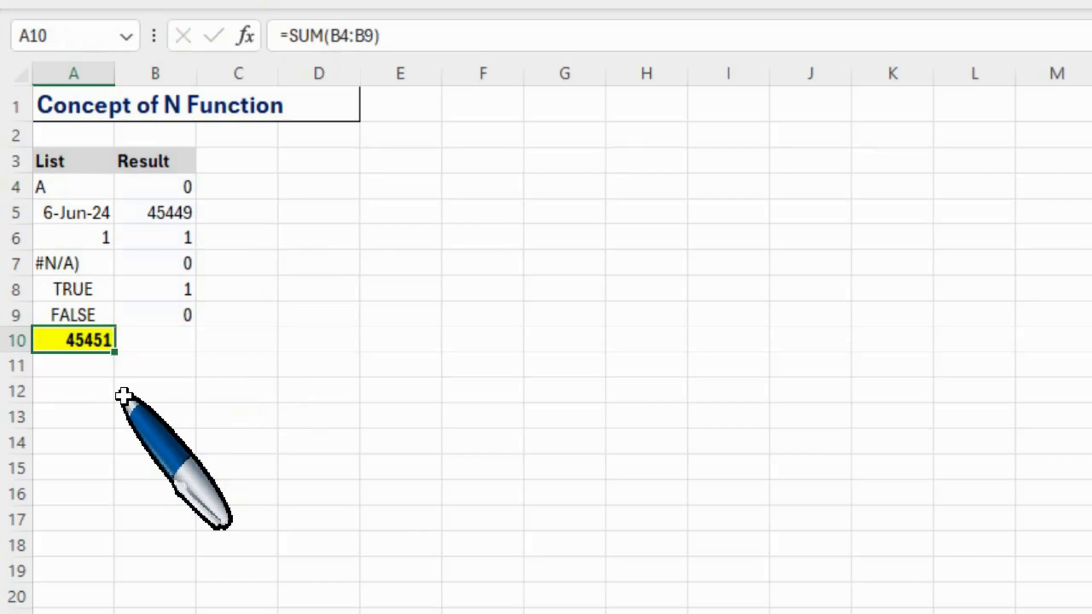
- Post the comment "This is sum" on the total in A10 and display it for a check
right_click(100, 342)
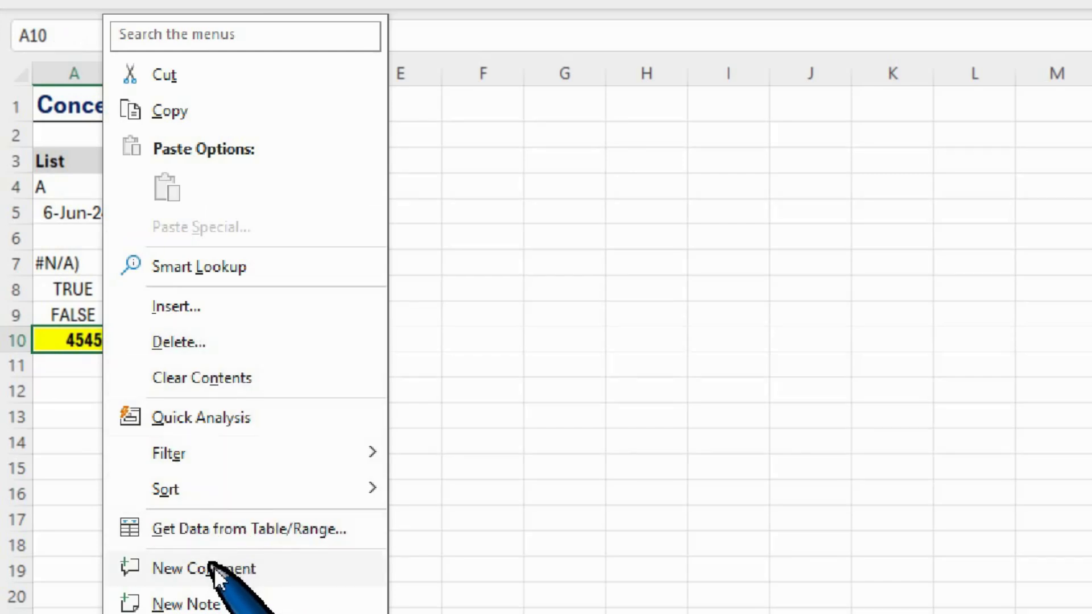
key("Escape")
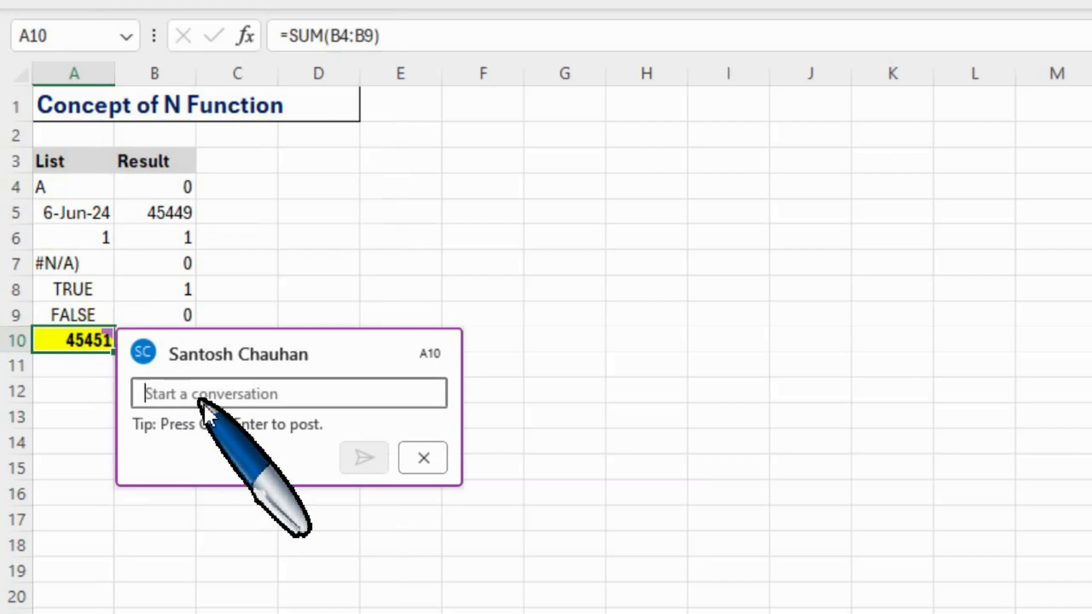
type("This is sum")
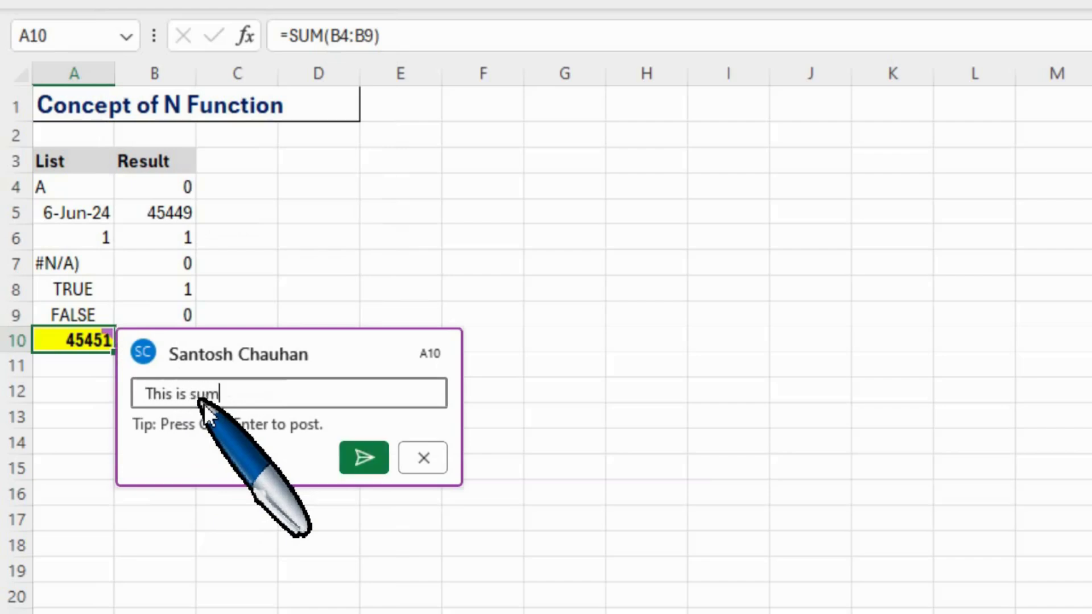
left_click(368, 462)
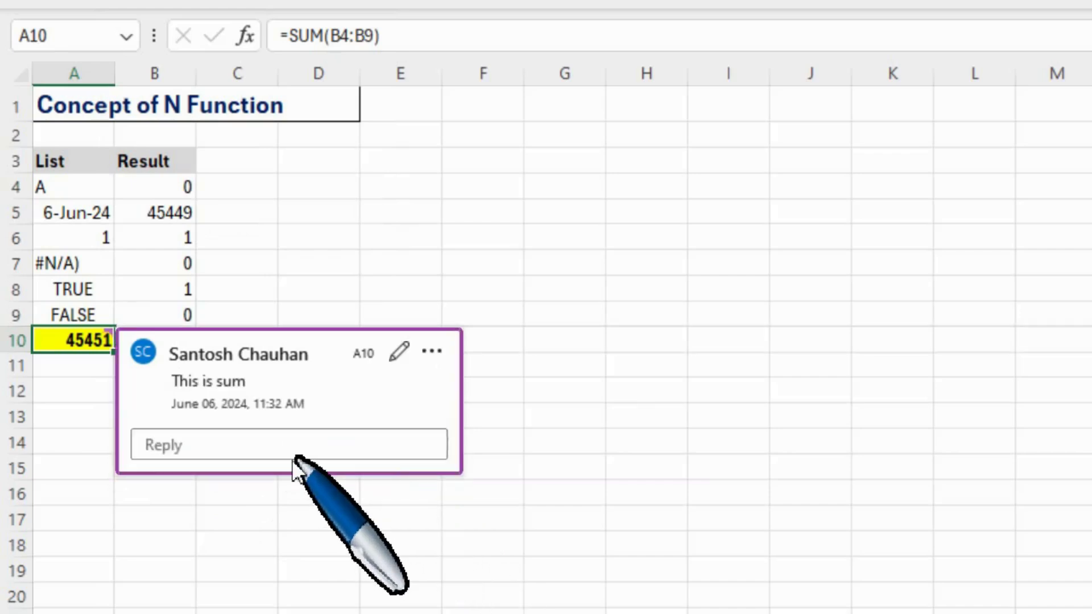
left_click(339, 269)
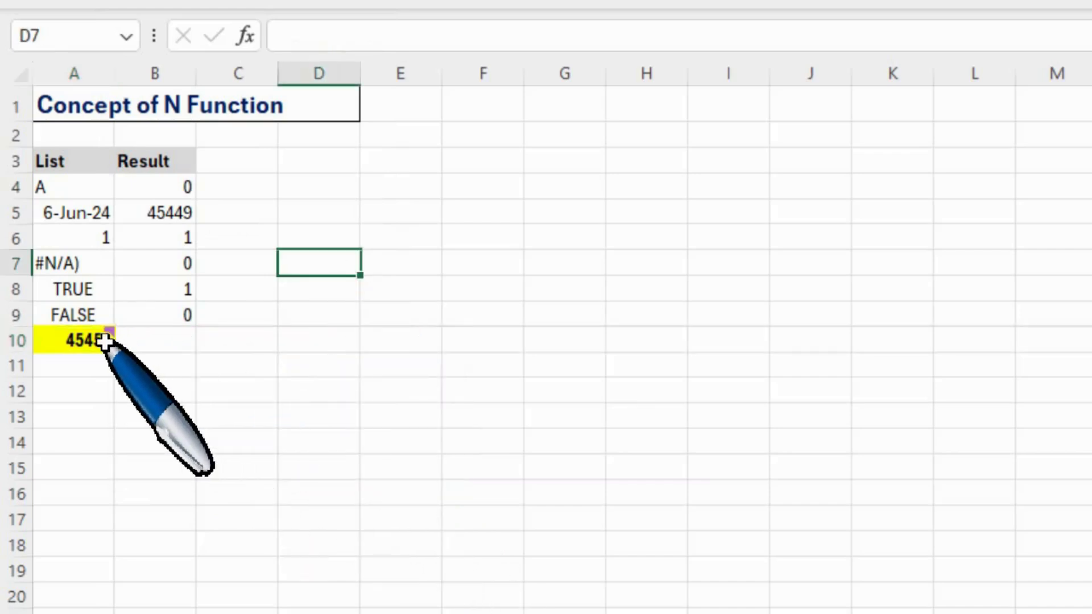
mouse_move(104, 341)
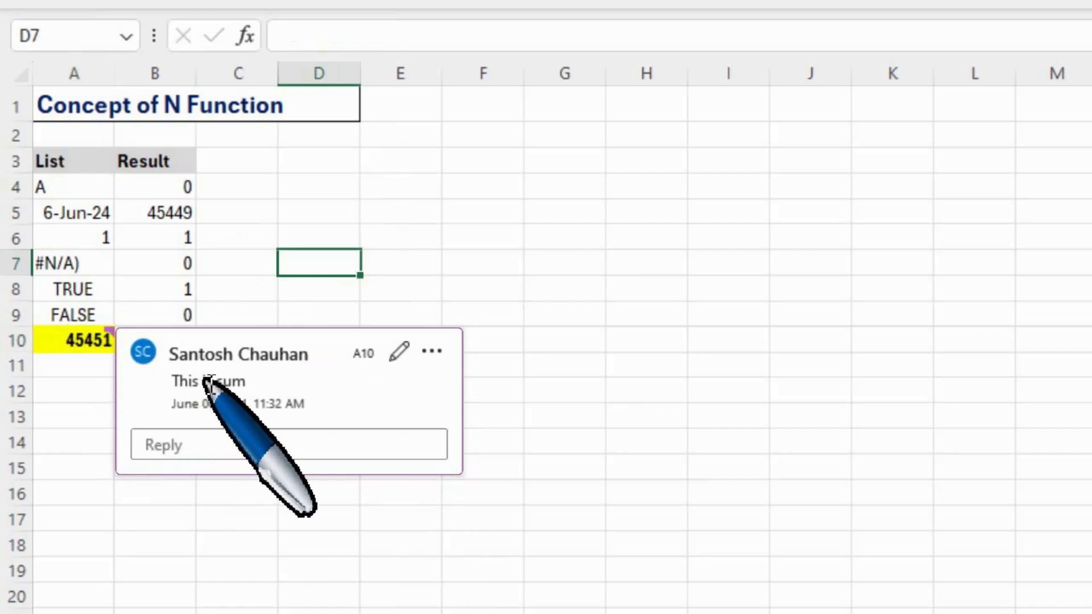
left_click(307, 215)
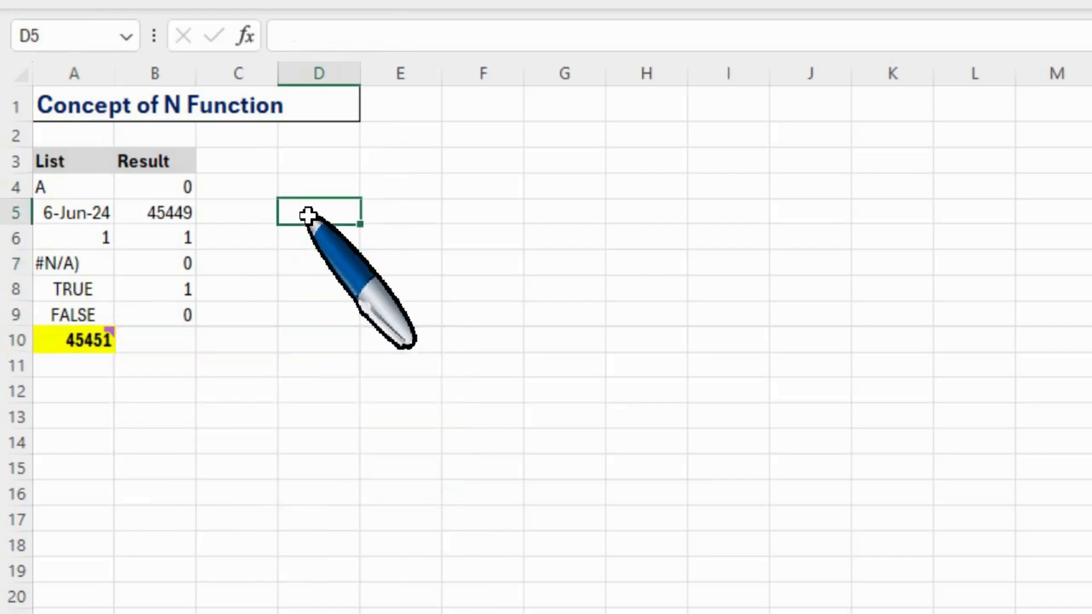
- Extend the total formula in A10 to =SUM(B4:B9)+N("Total Sum") as an in-formula note
left_click(82, 340)
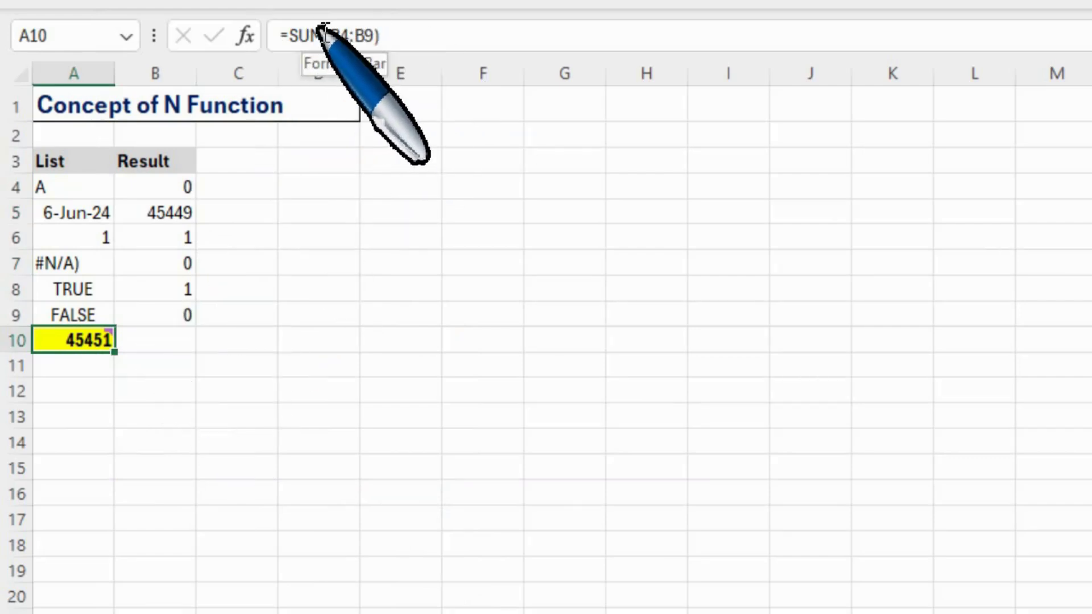
left_click(398, 35)
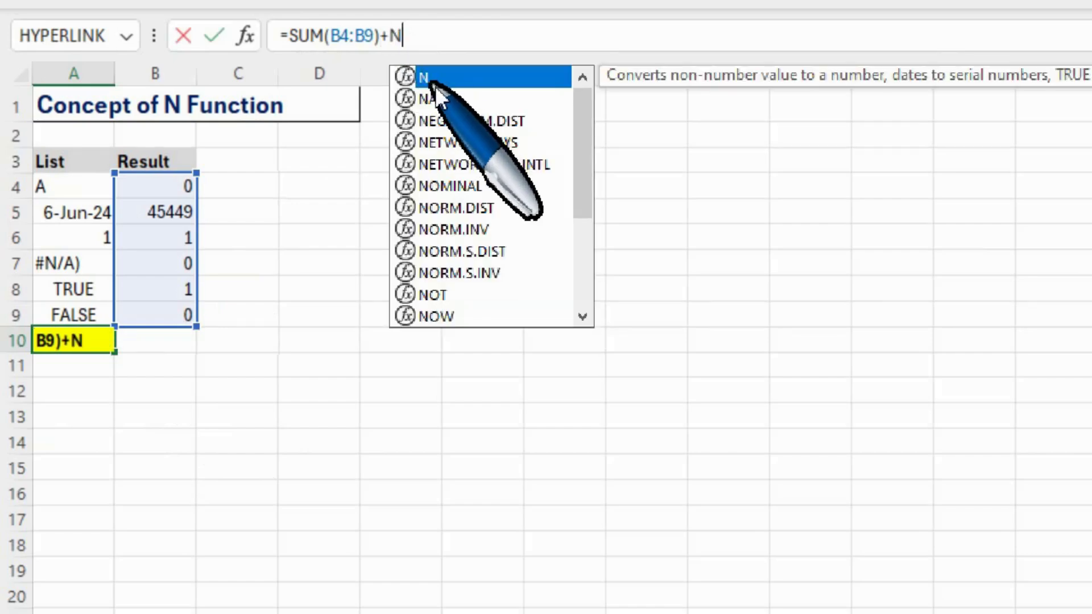
double_click(425, 70)
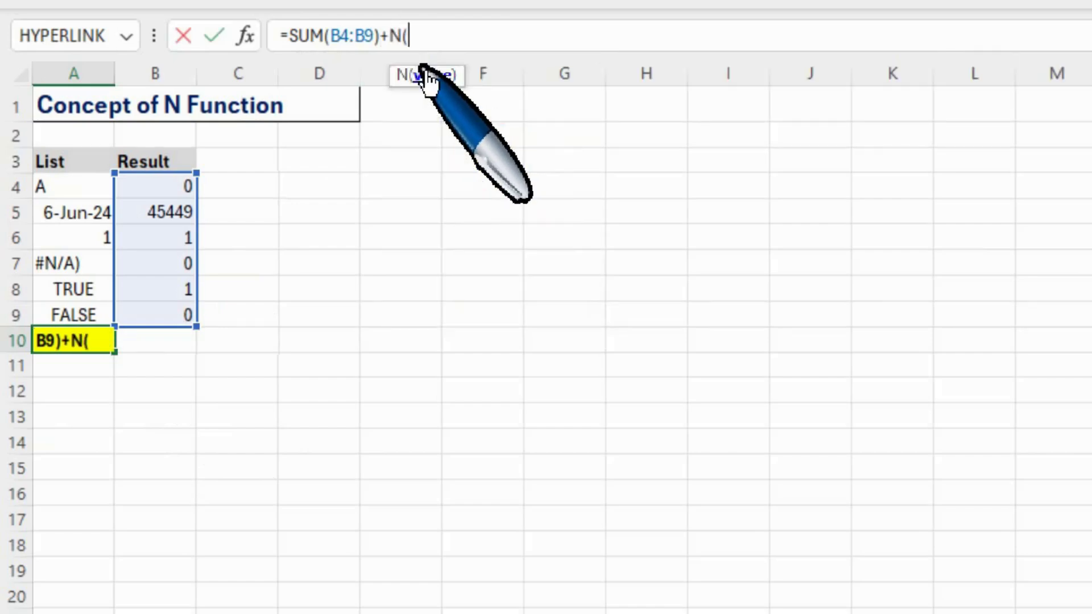
type("\"Total Sum")
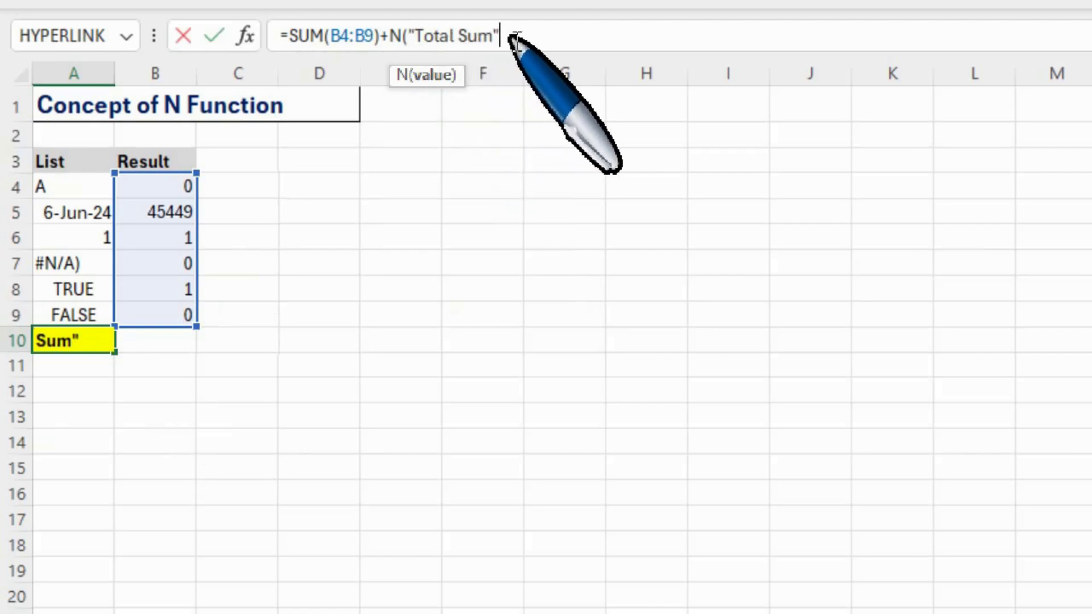
type("\")")
key("Return")
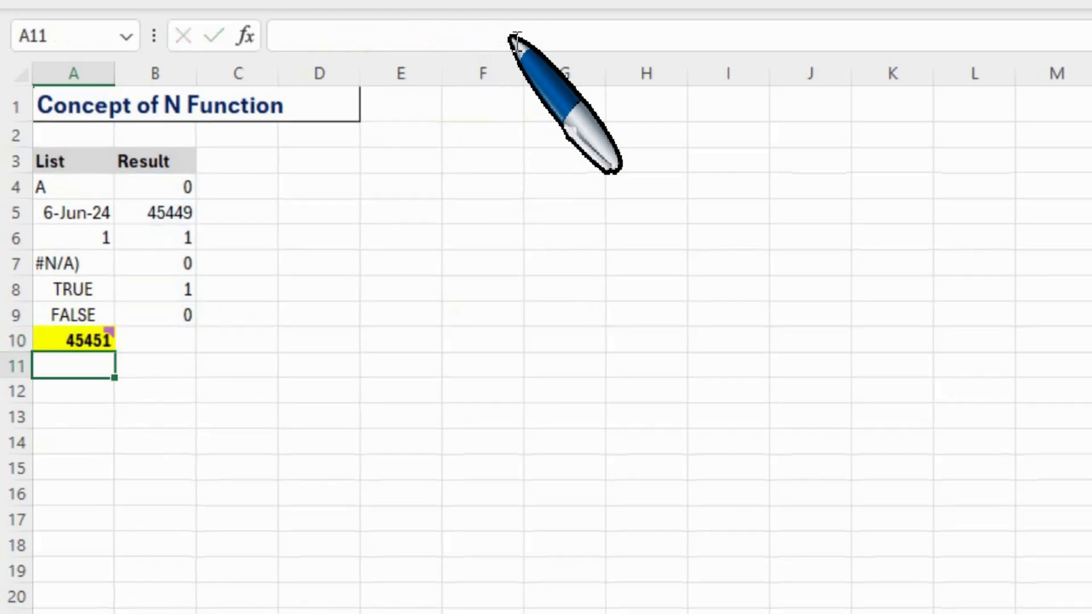
- Review the comment on A10 and compare it with the note inside that cell's formula
mouse_move(97, 339)
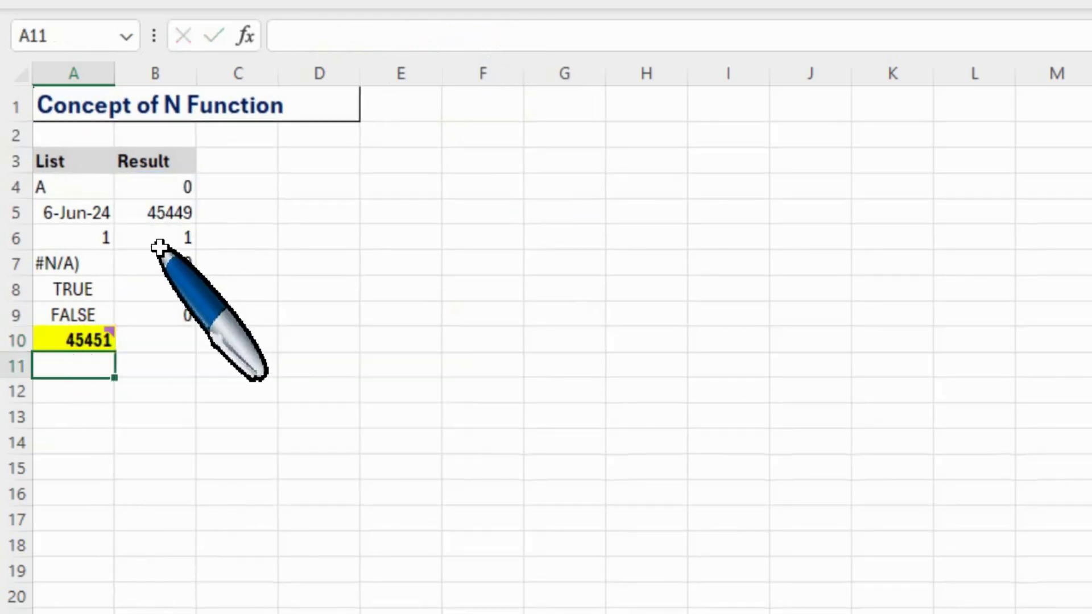
left_click(85, 338)
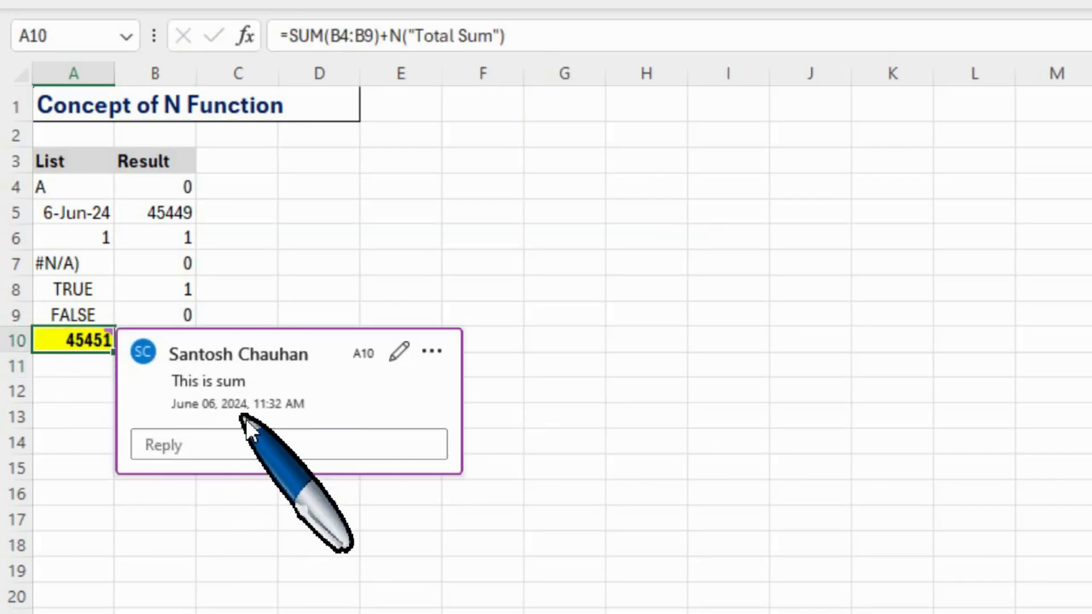
left_click(66, 376)
left_click_drag(66, 376, 66, 338)
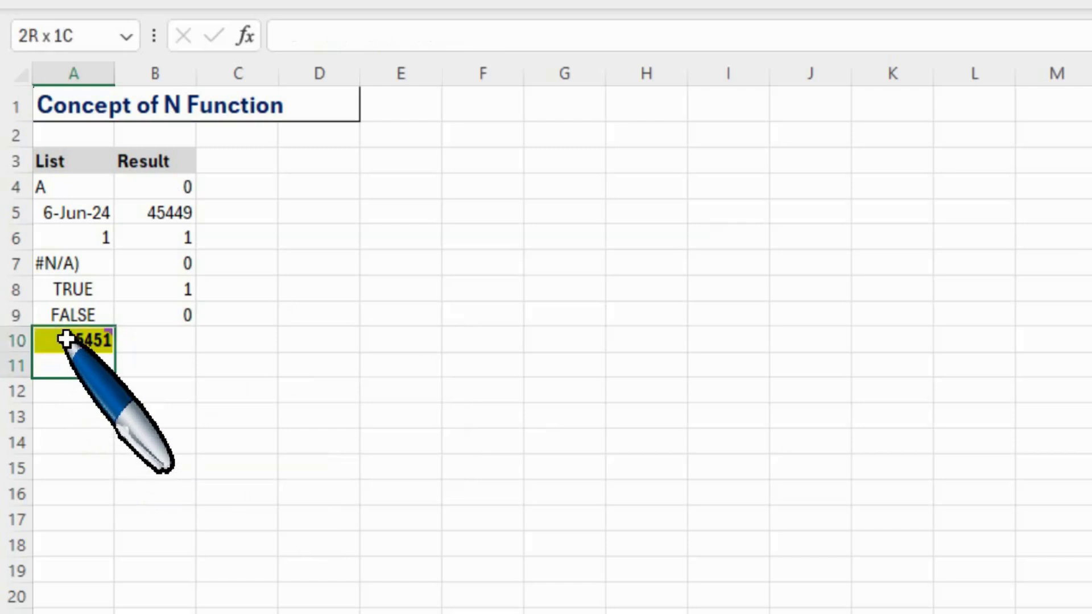
left_click(66, 338)
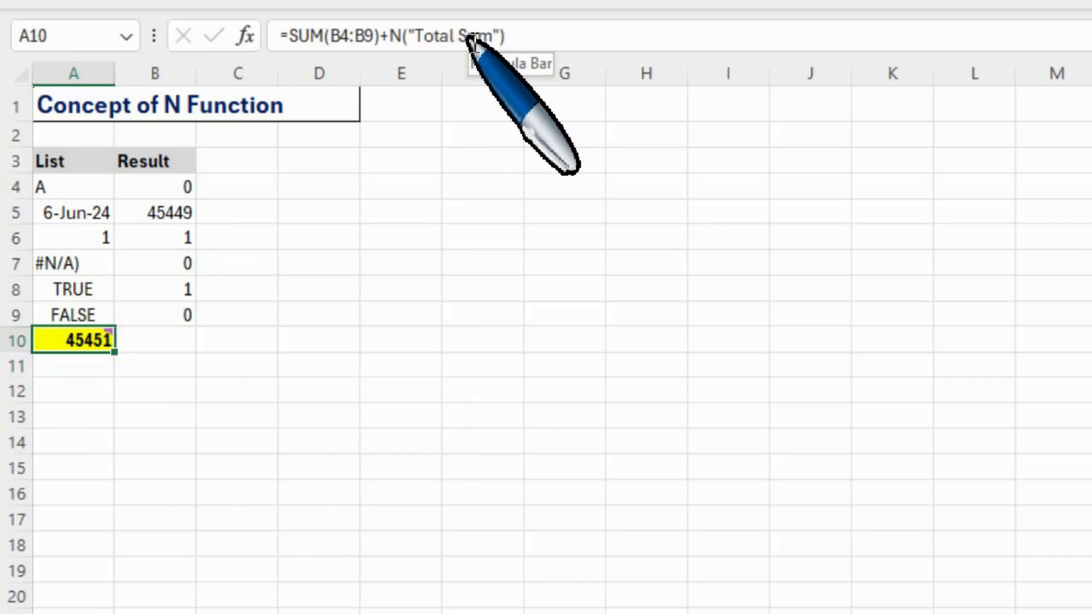
left_click(163, 347)
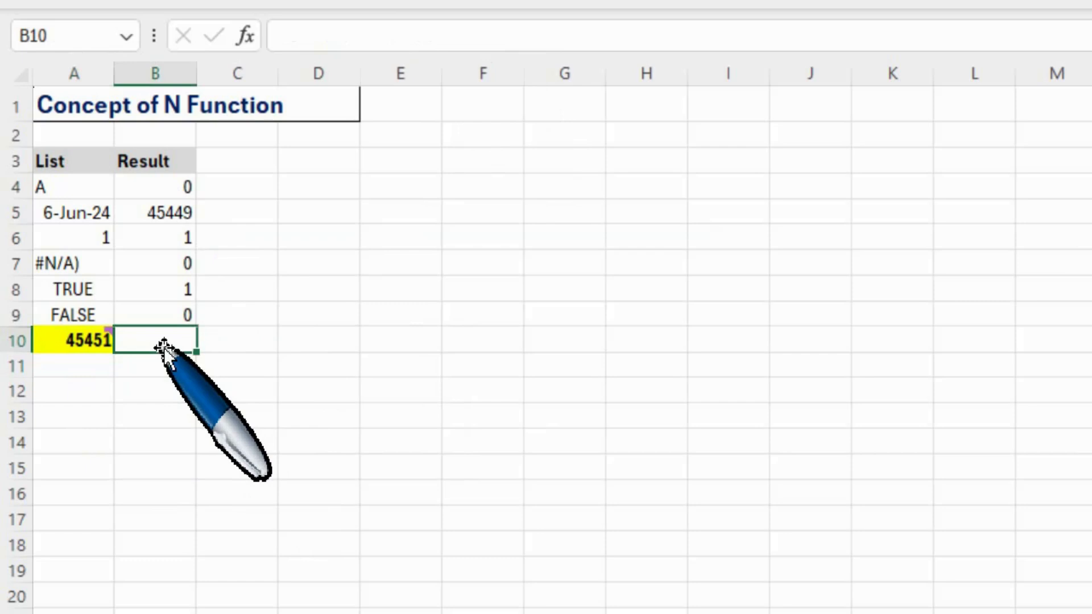
left_click(163, 346)
left_click(163, 347)
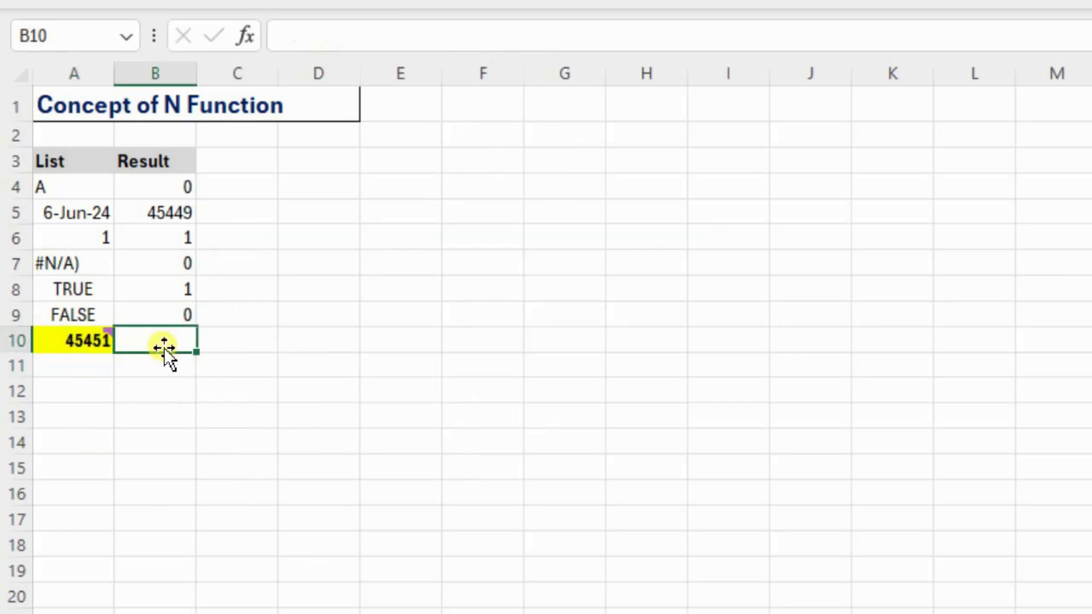